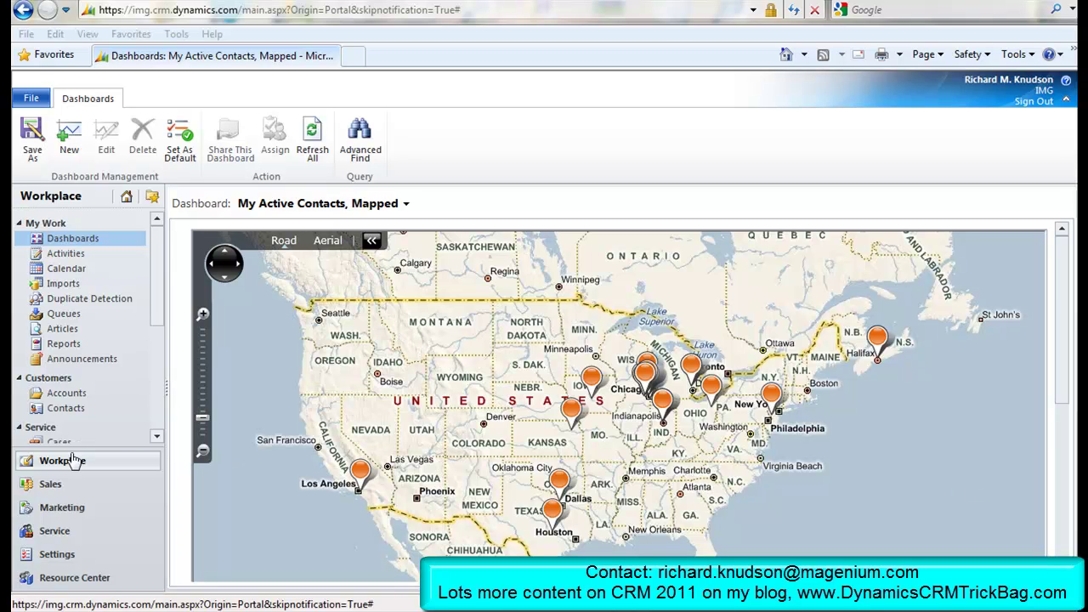
# - Open the default solution for system customization and start a new web resource
pyautogui.click(84, 556)
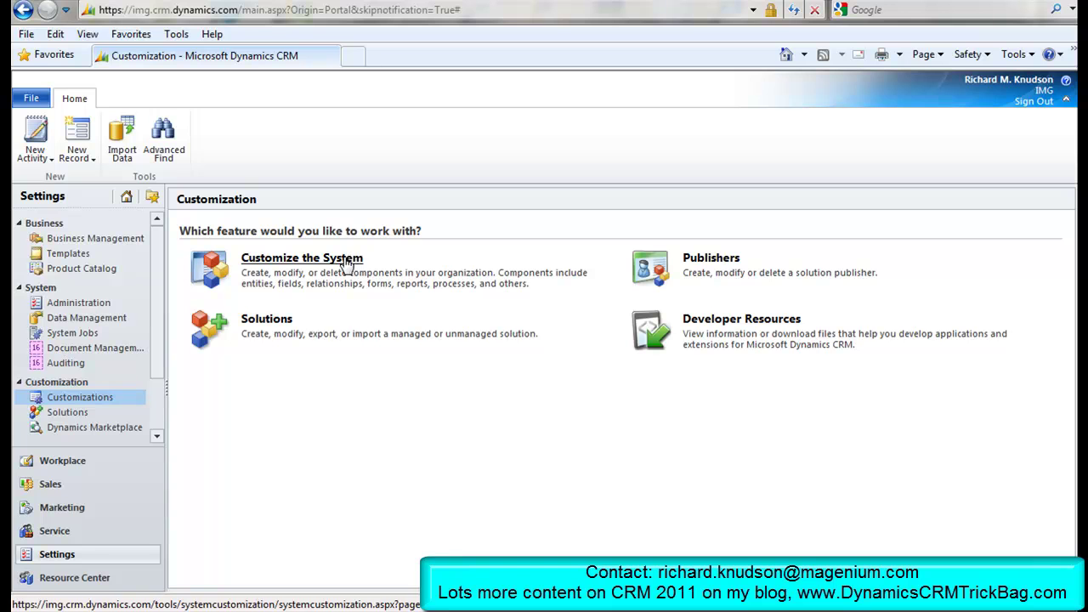
pyautogui.click(286, 260)
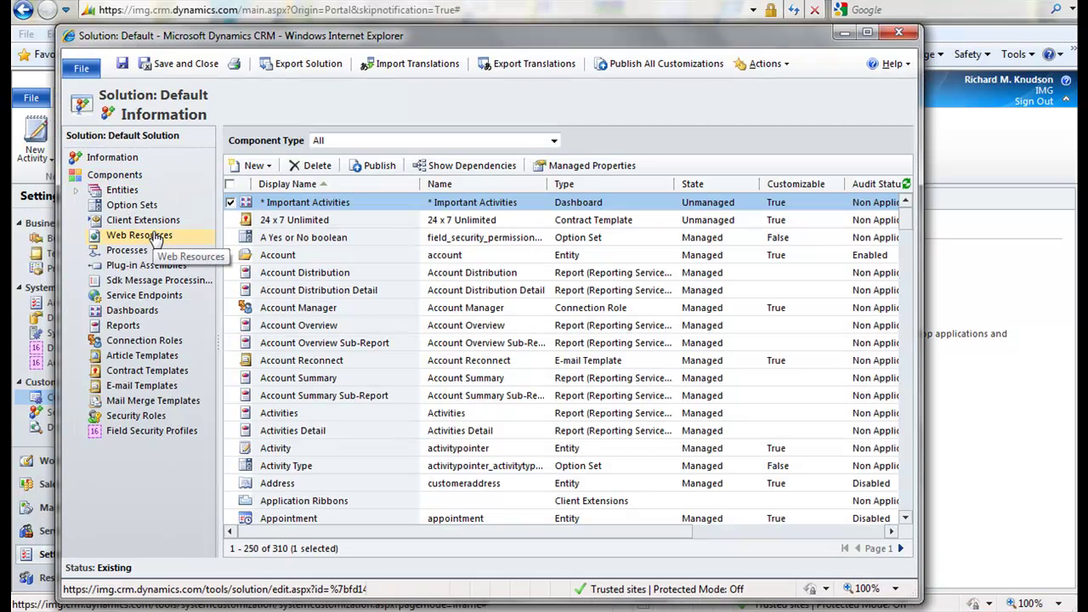
pyautogui.click(156, 238)
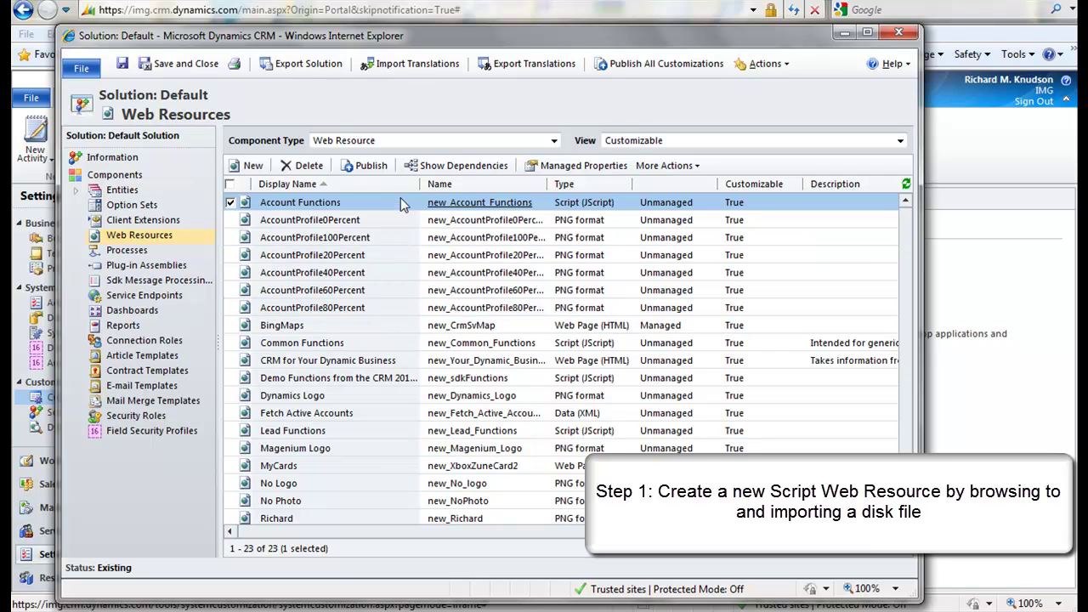
pyautogui.click(252, 166)
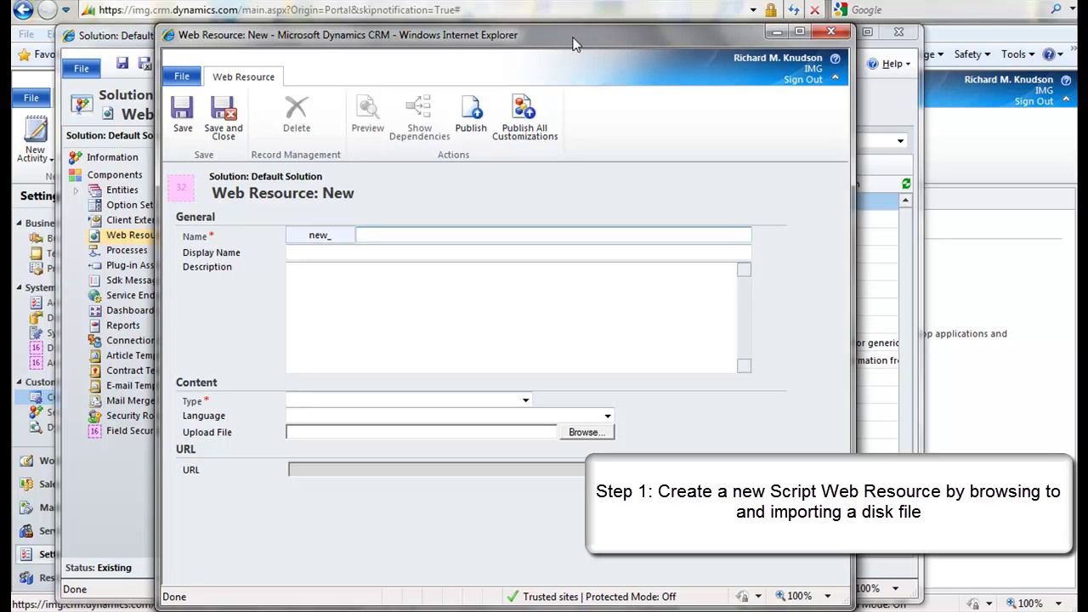
# - Set the web resource's name and display name to foo and its type to Script (JScript)
pyautogui.write('foo')
pyautogui.press('Tab')
pyautogui.write('foo')
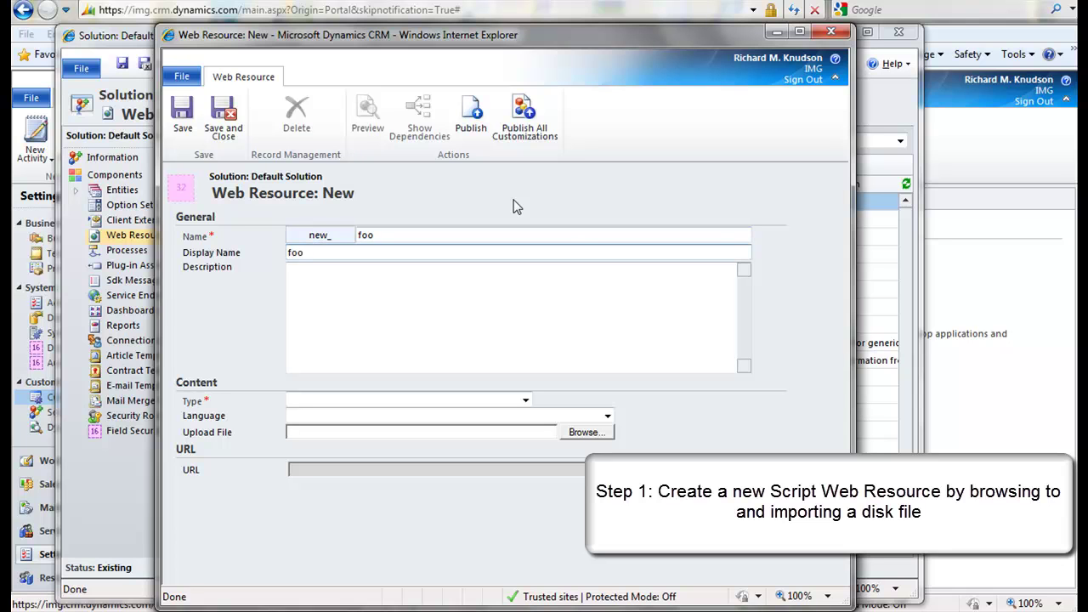
pyautogui.click(587, 287)
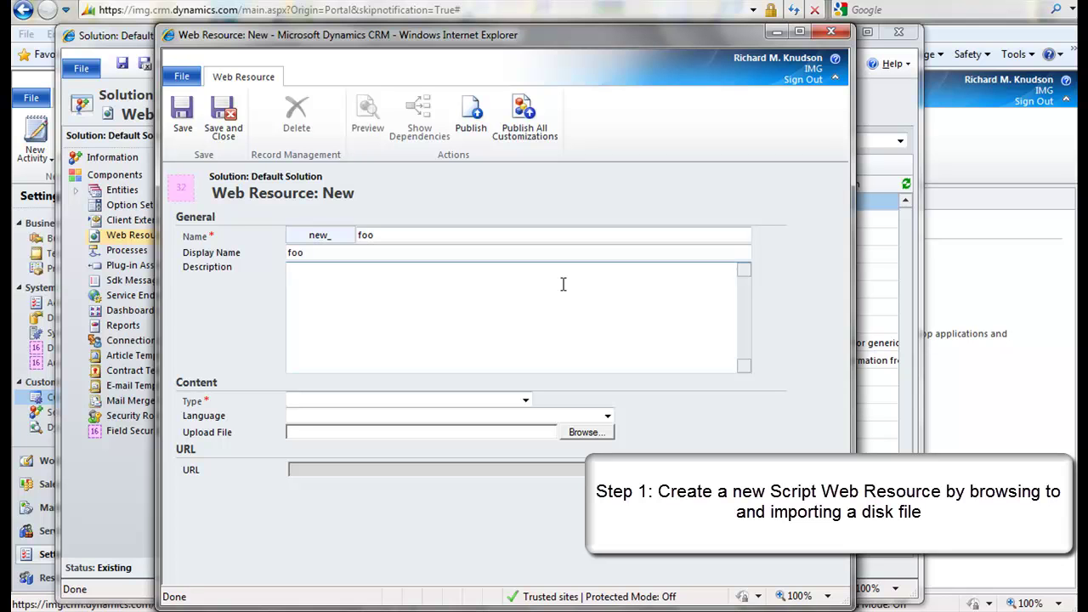
pyautogui.click(404, 235)
pyautogui.click(404, 235)
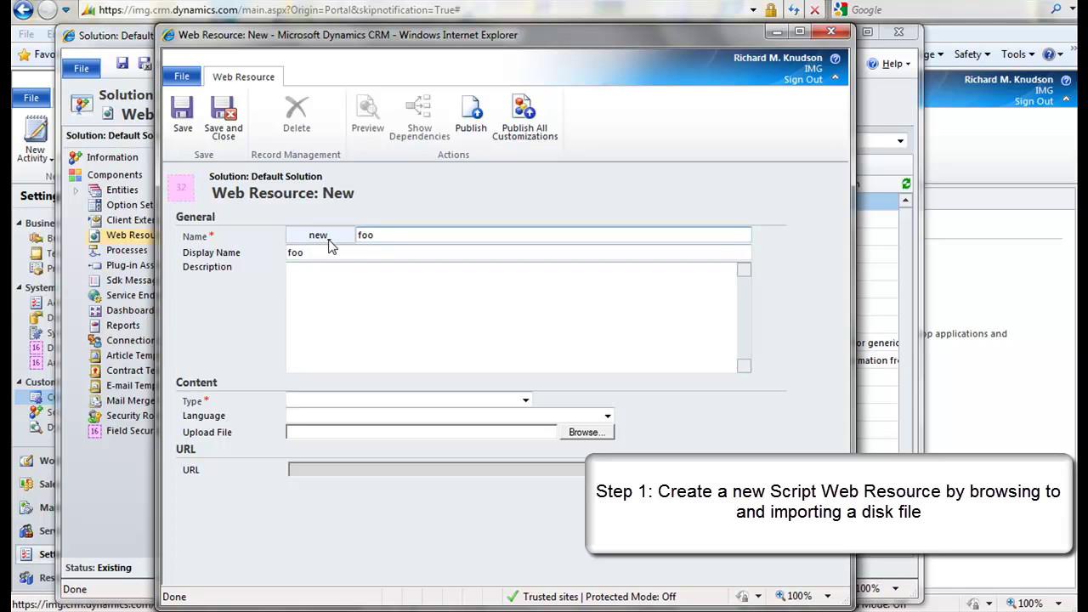
pyautogui.click(526, 401)
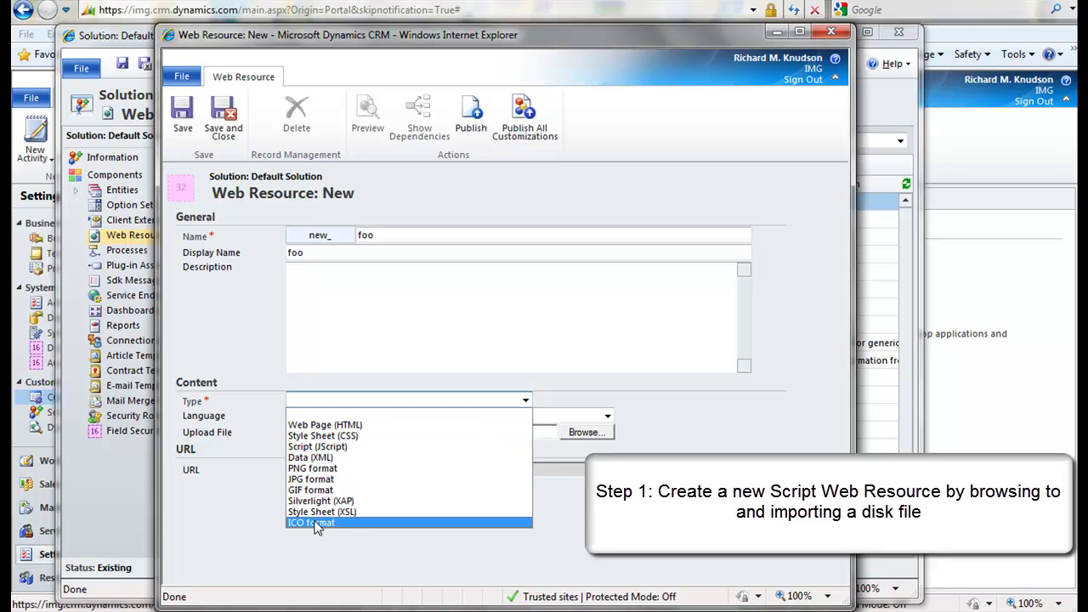
pyautogui.click(339, 446)
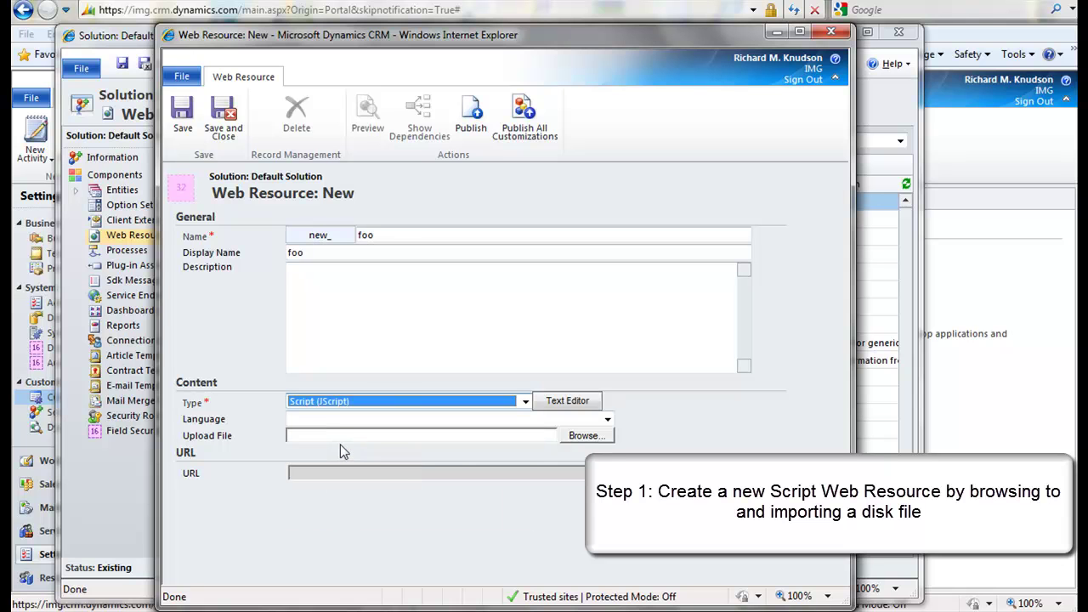
# - Choose the FunctionPlaceholder JScript file from Documents > Code Snippets > CRM 2011 as the upload file and save the web resource
pyautogui.click(586, 435)
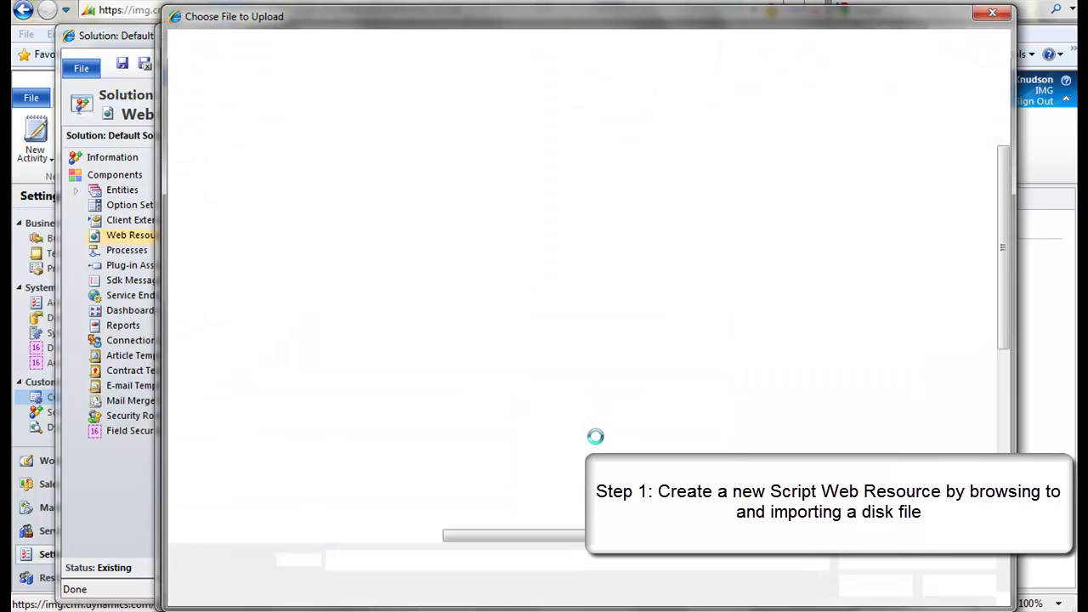
pyautogui.moveTo(608, 15); pyautogui.dragTo(595, 11)
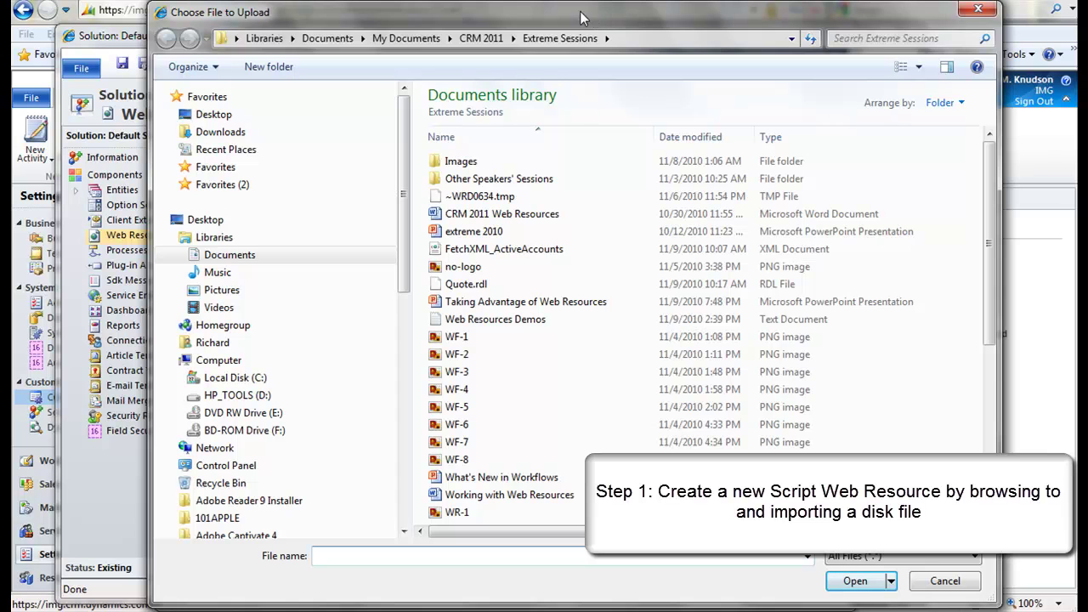
pyautogui.click(227, 260)
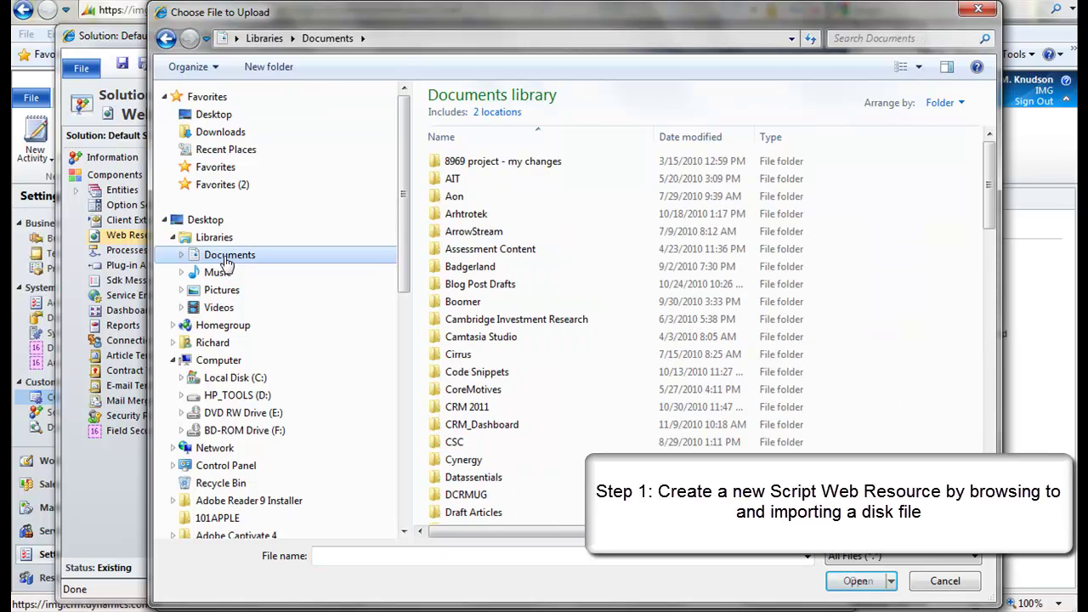
pyautogui.doubleClick(467, 407)
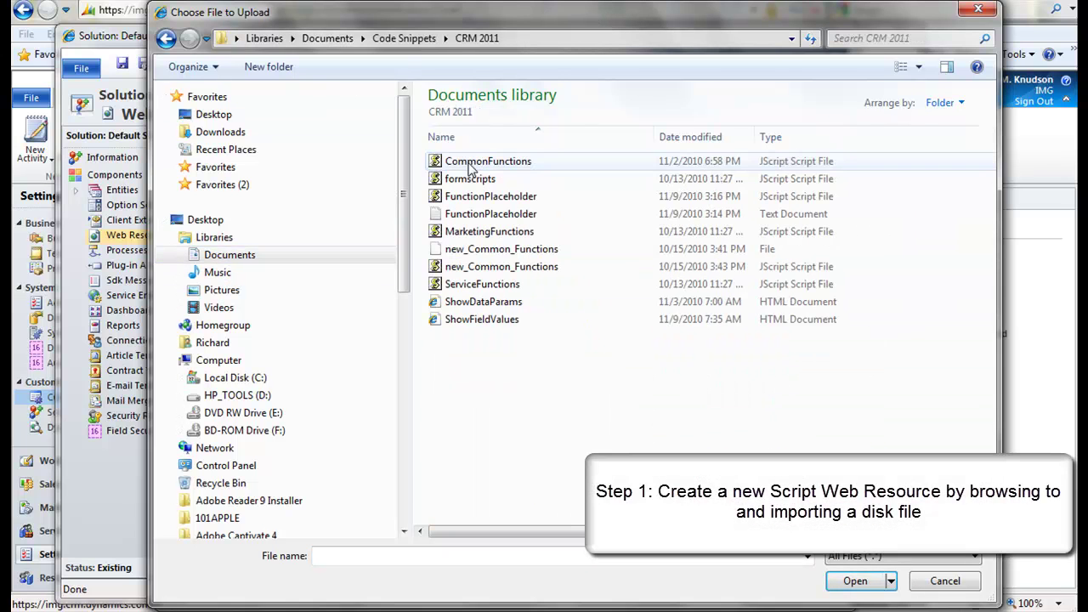
pyautogui.click(475, 201)
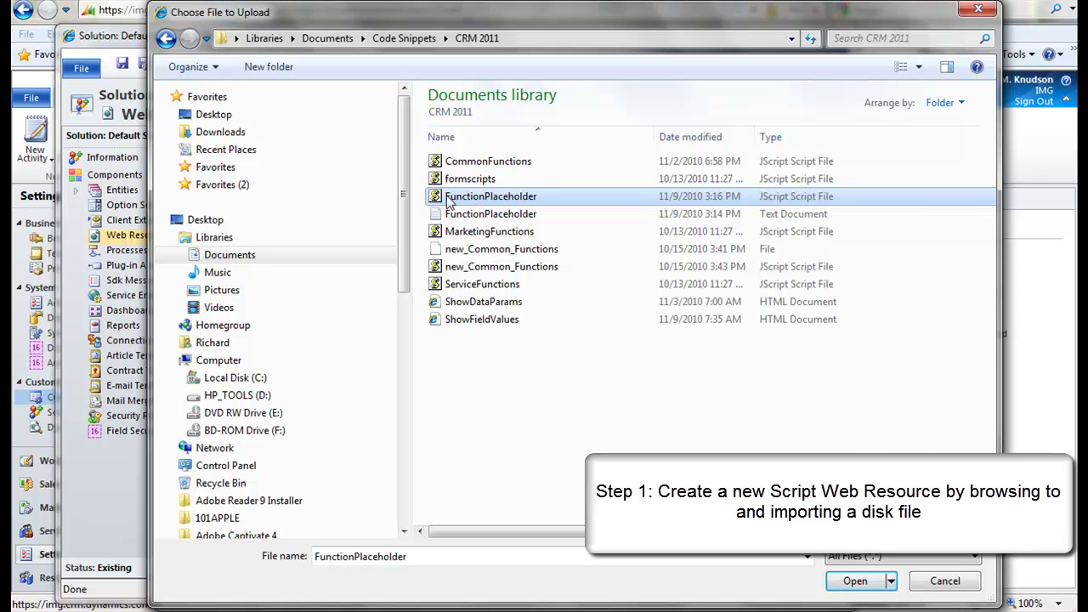
pyautogui.doubleClick(449, 201)
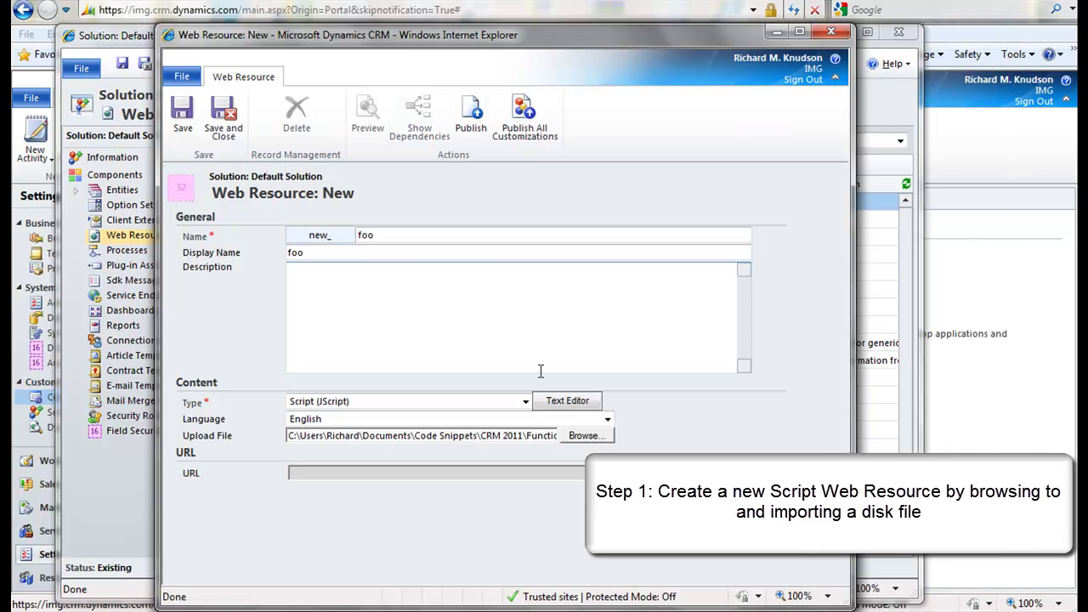
pyautogui.click(184, 113)
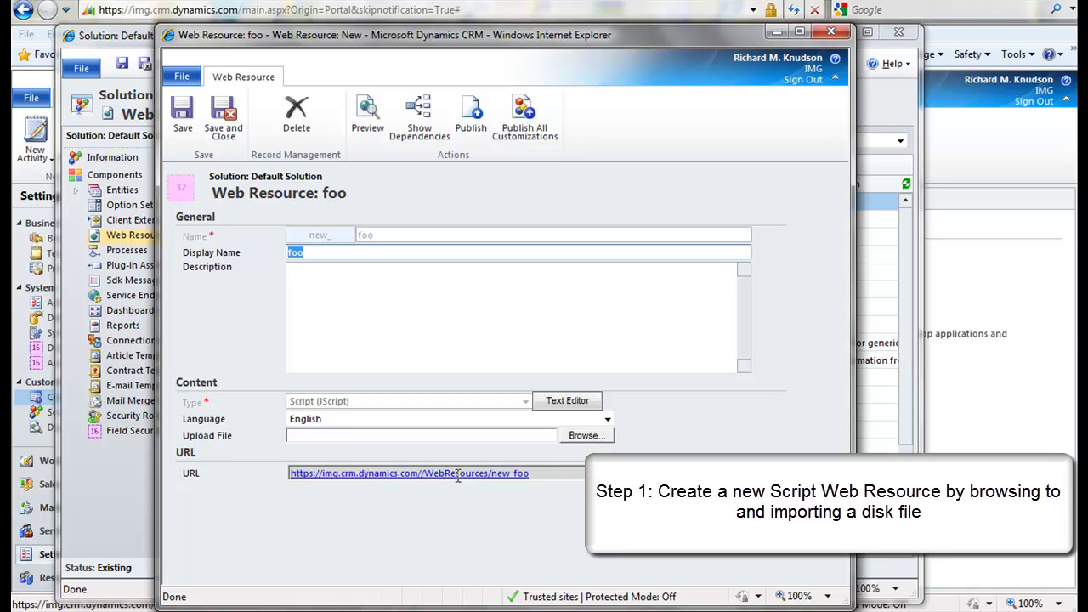
# - Examine the source code of the foo script in the text editor and close the editor
pyautogui.click(564, 403)
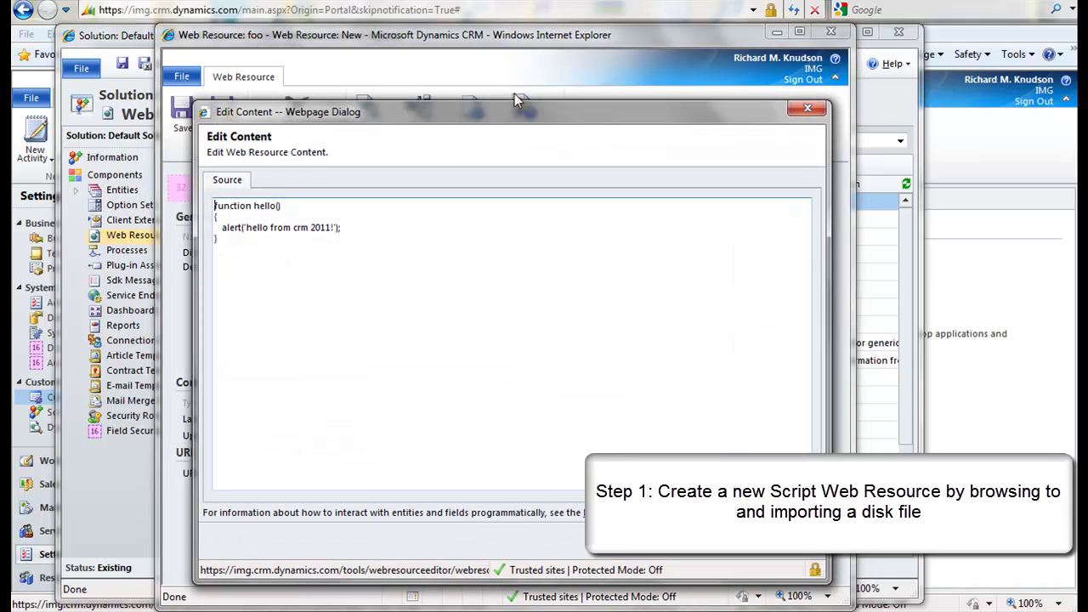
pyautogui.moveTo(517, 118); pyautogui.dragTo(541, 88)
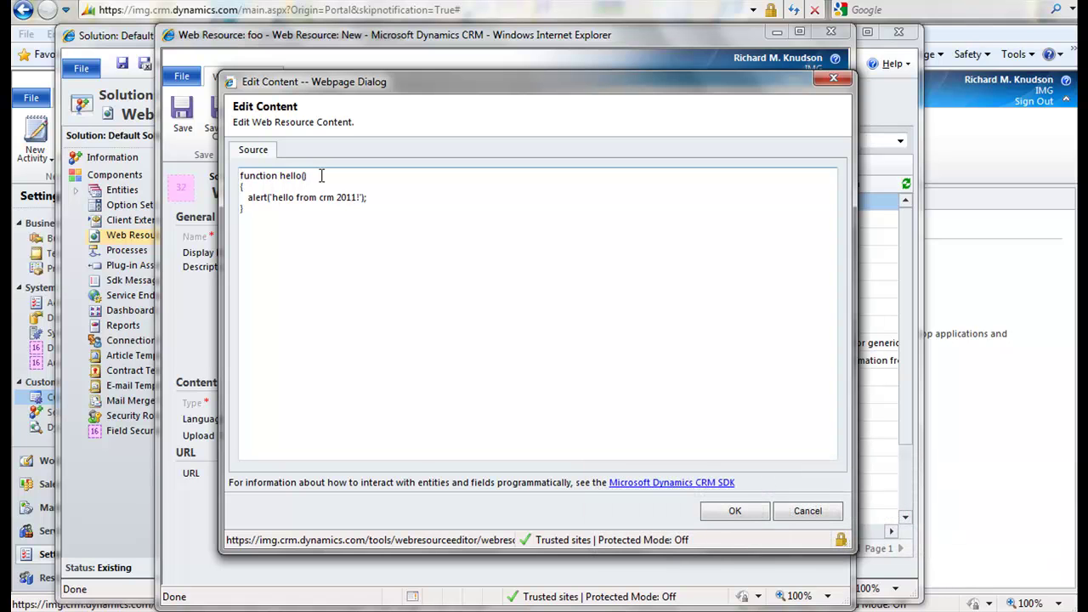
pyautogui.click(366, 200)
pyautogui.click(736, 512)
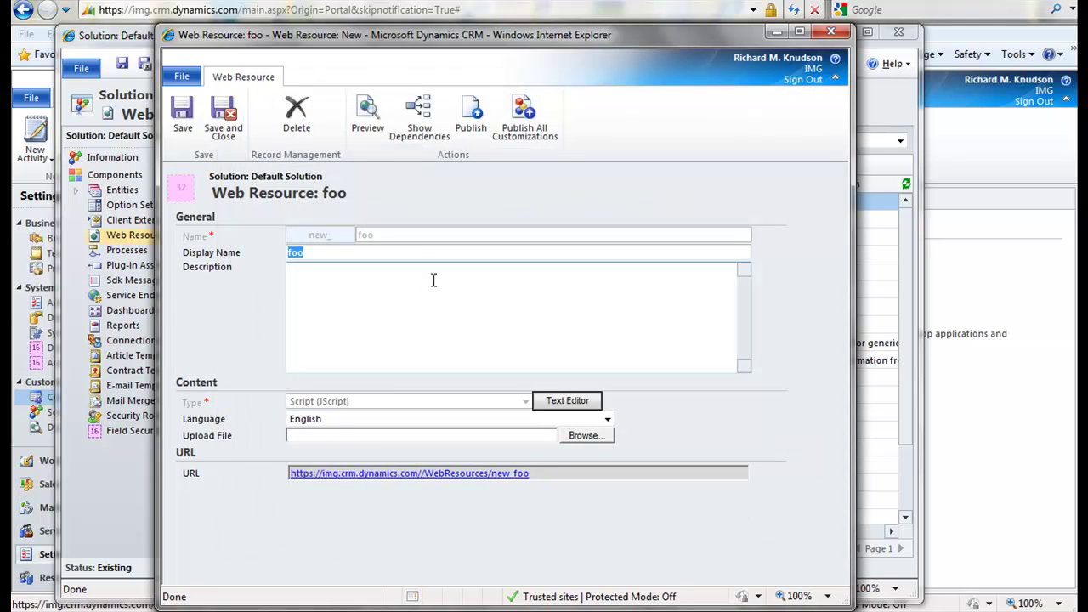
# - Publish the foo web resource, save and close it, and minimize the solution window
pyautogui.click(478, 120)
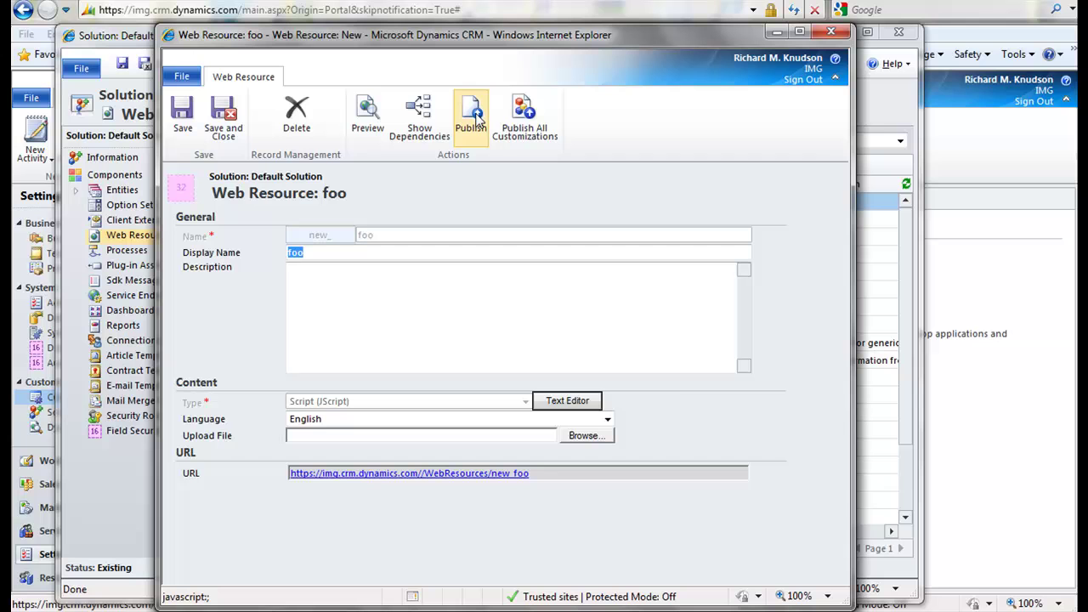
pyautogui.click(225, 119)
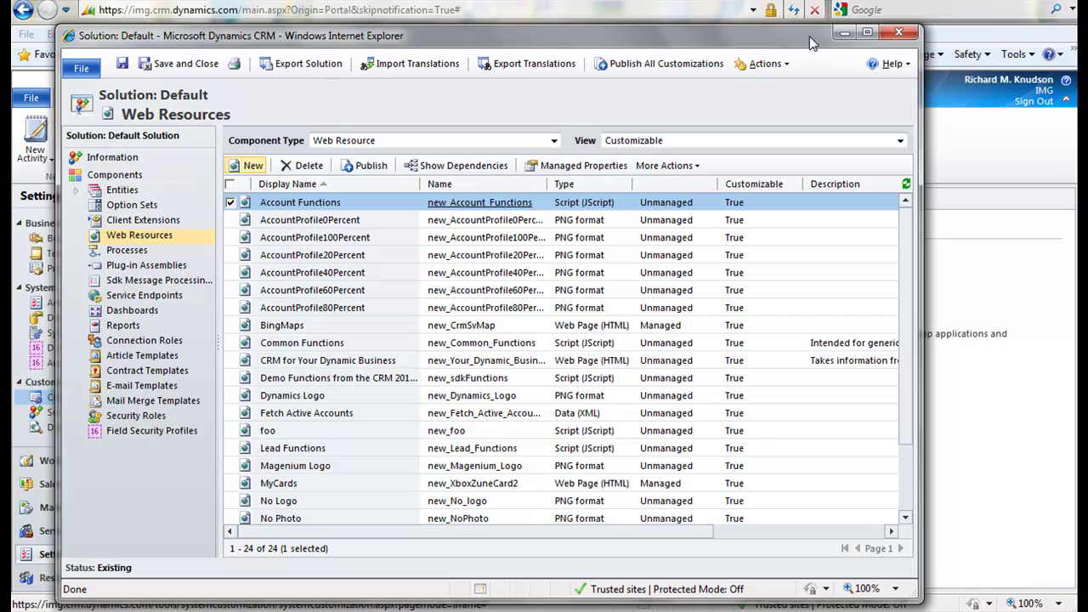
pyautogui.click(846, 36)
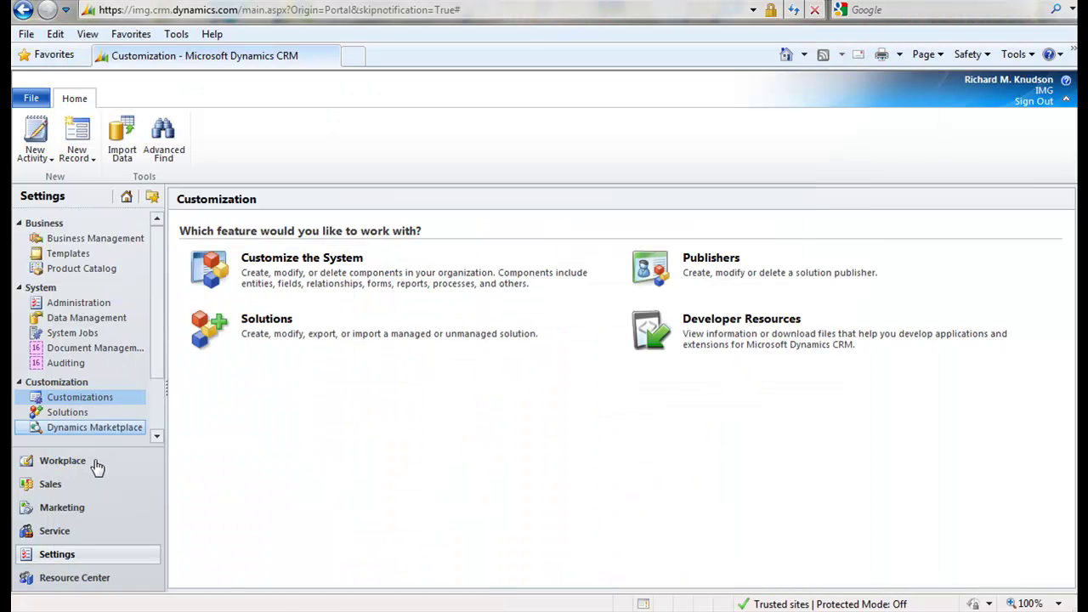
# - Go to the Leads list in Sales and open the Lead form in the form editor
pyautogui.click(51, 484)
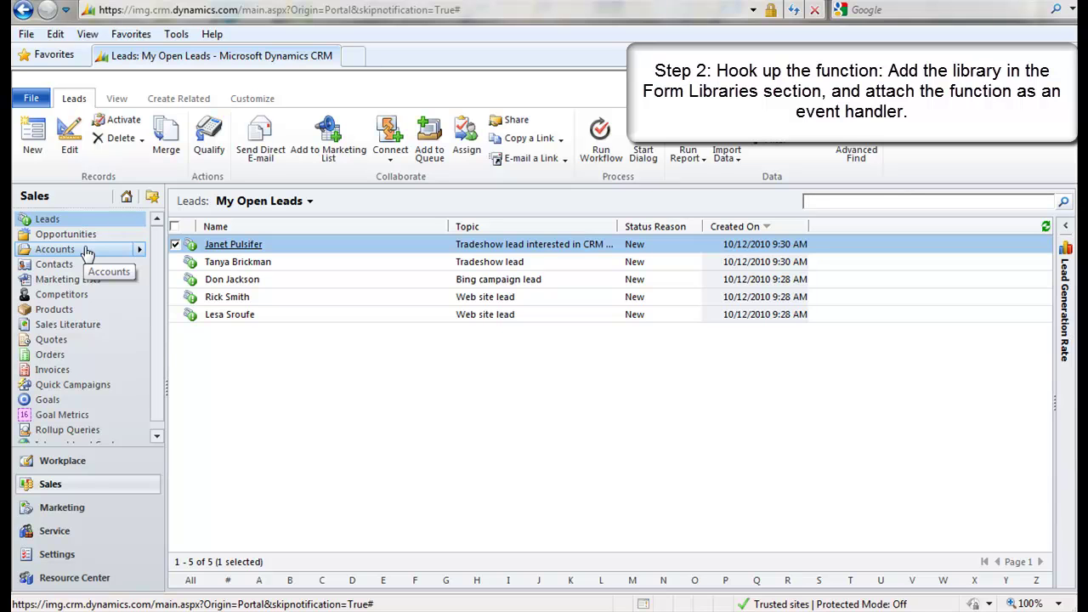
pyautogui.click(75, 219)
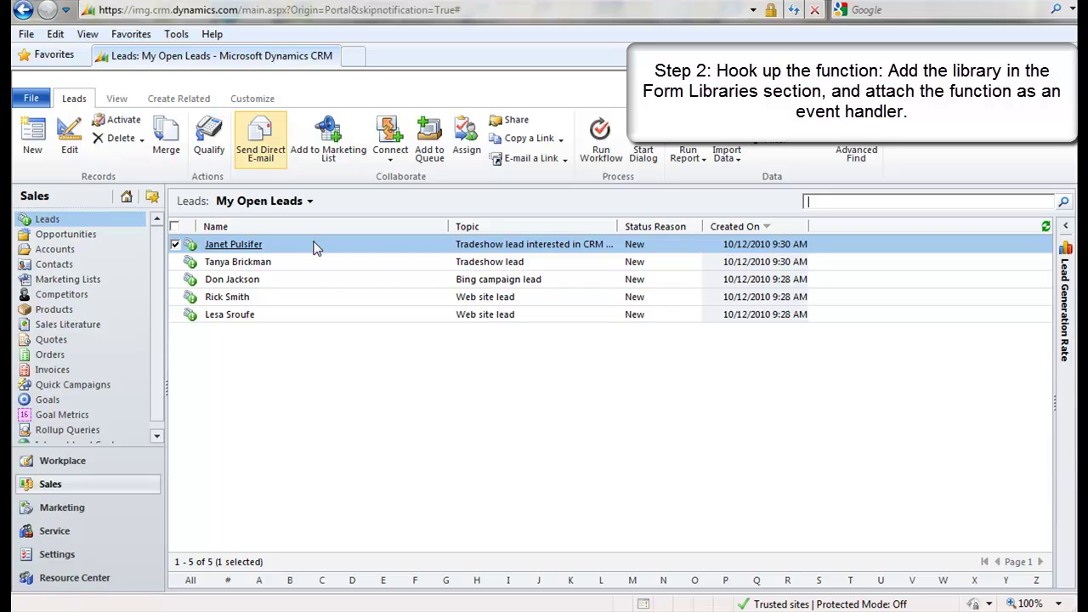
pyautogui.click(255, 100)
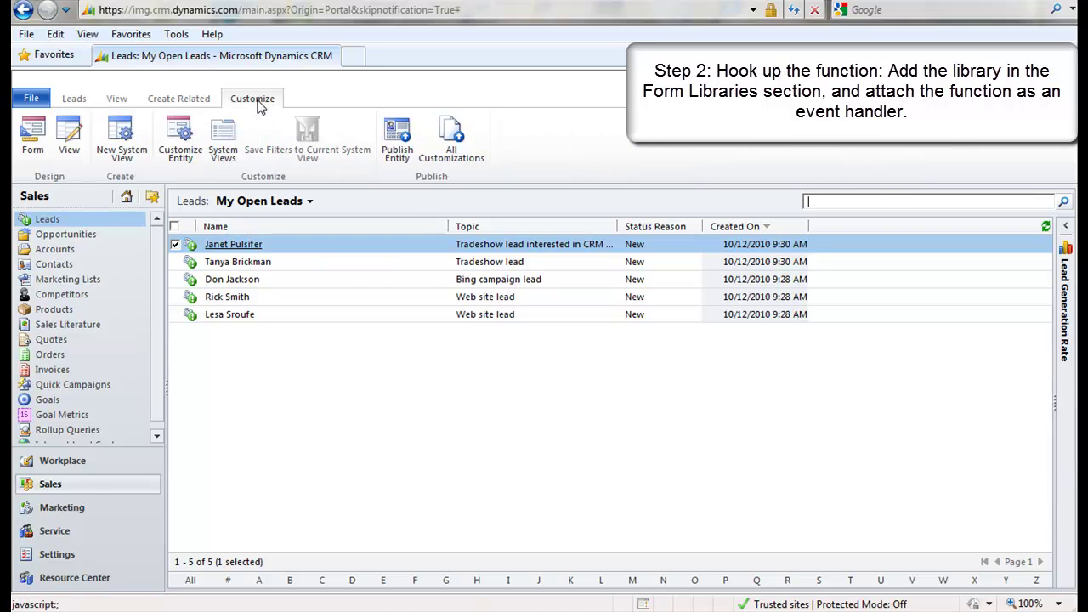
pyautogui.click(33, 136)
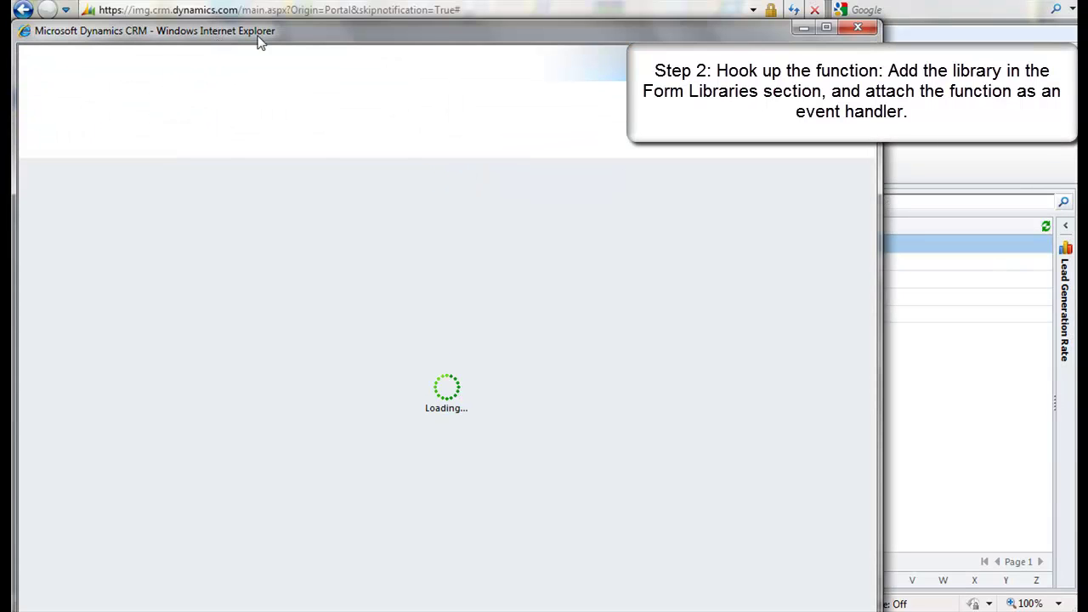
pyautogui.moveTo(275, 34); pyautogui.dragTo(364, 42)
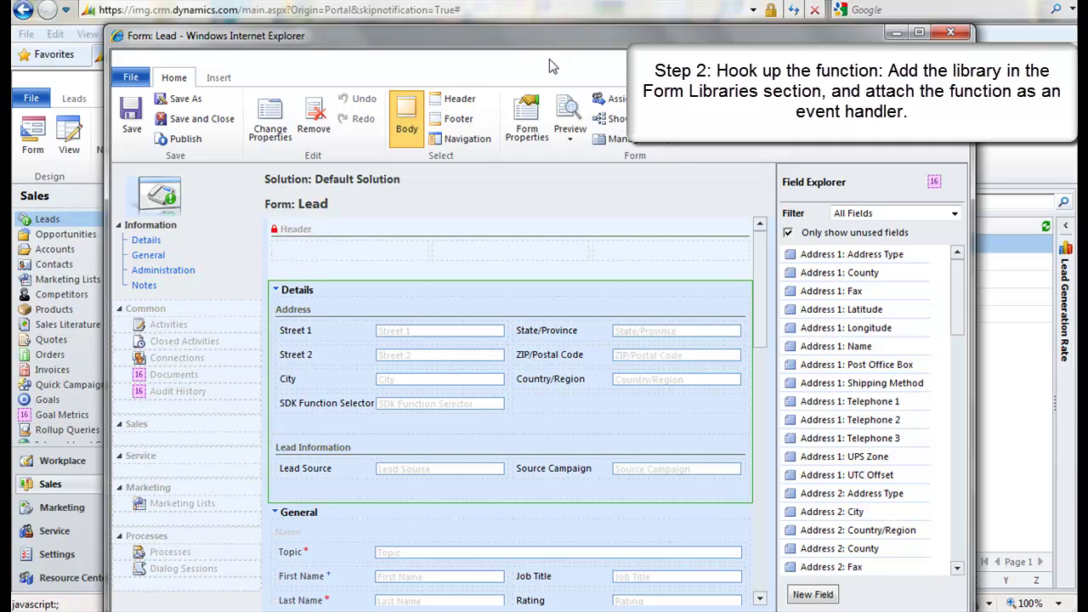
# - Add the new_foo script web resource to the Lead form's Form Libraries in the form properties
pyautogui.click(530, 115)
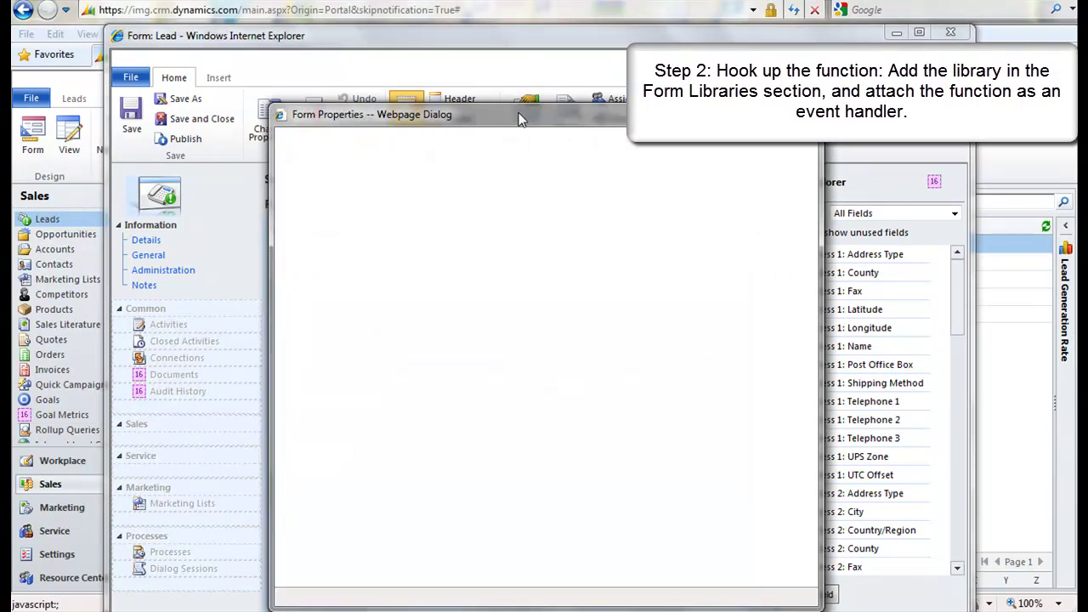
pyautogui.moveTo(509, 115); pyautogui.dragTo(496, 74)
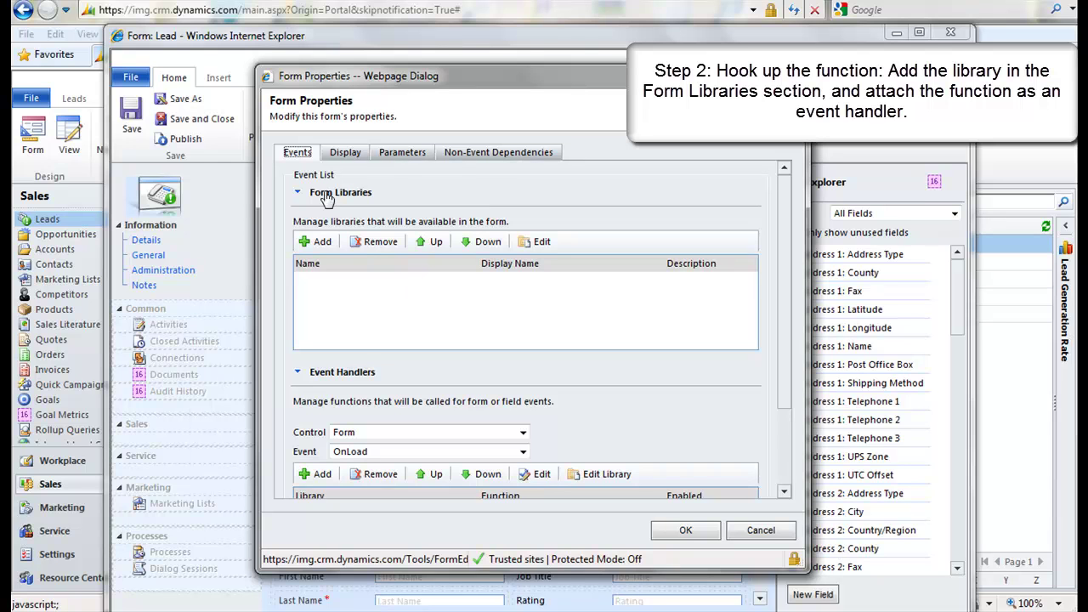
pyautogui.click(319, 244)
pyautogui.click(320, 244)
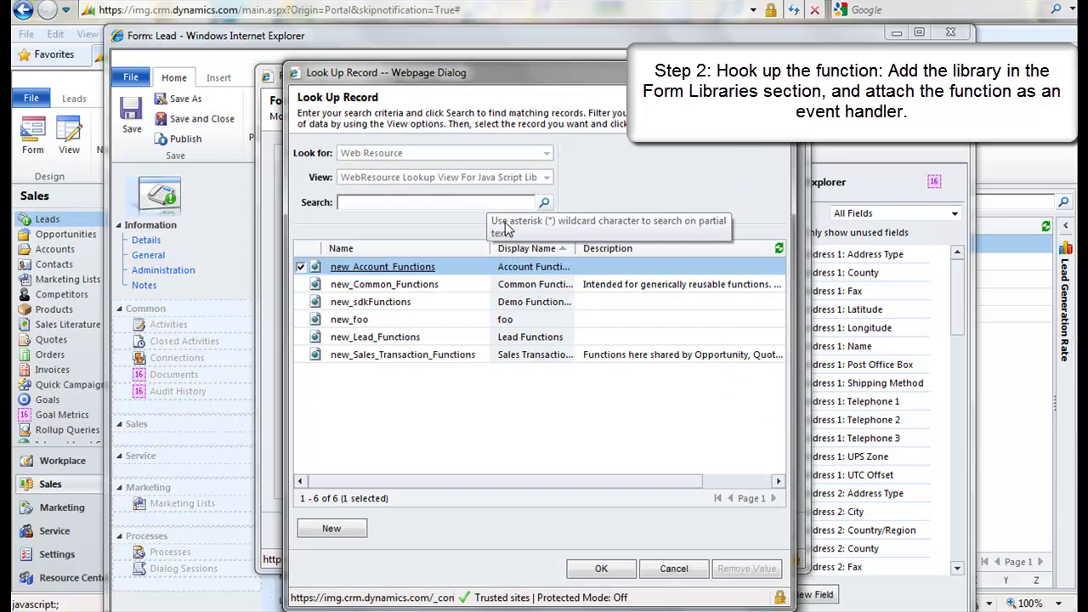
pyautogui.click(400, 319)
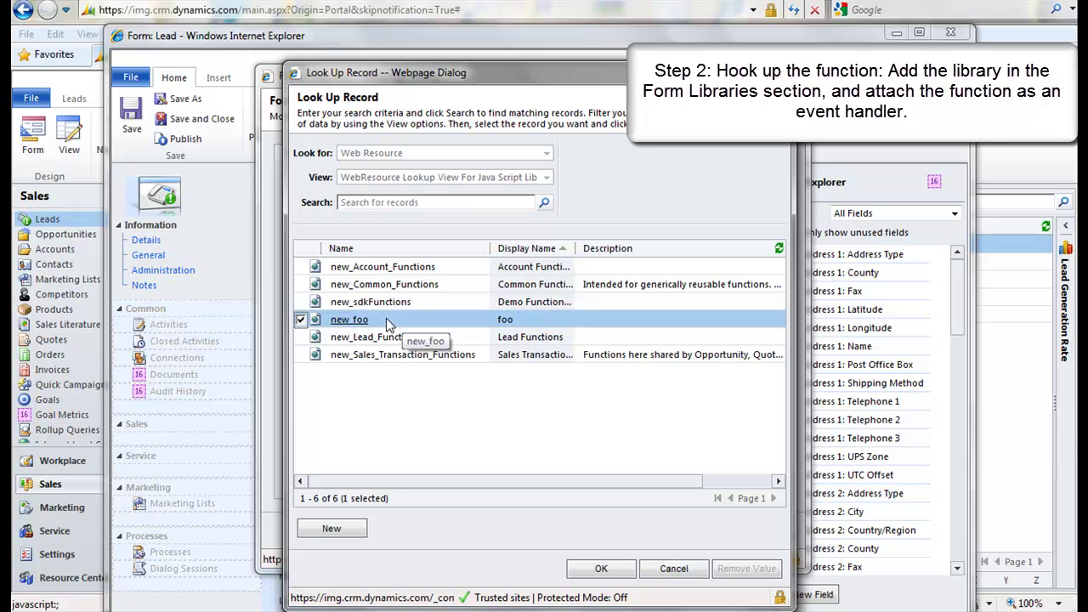
pyautogui.doubleClick(387, 320)
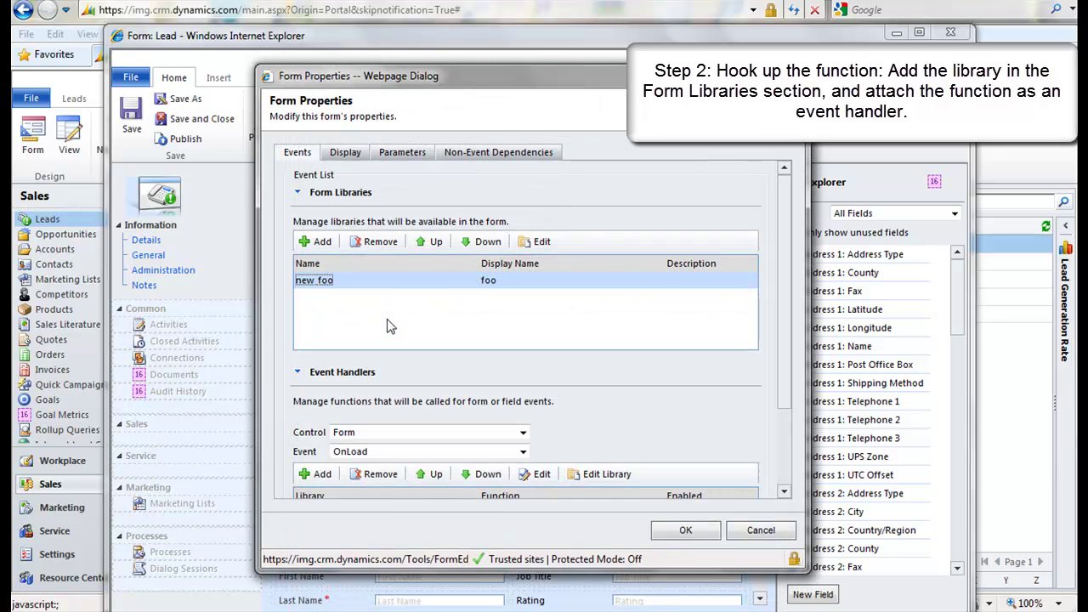
# - Attach the hello function from new_foo as an enabled handler for the form's OnLoad event and apply the form properties
pyautogui.click(789, 321)
pyautogui.moveTo(789, 321); pyautogui.dragTo(792, 440)
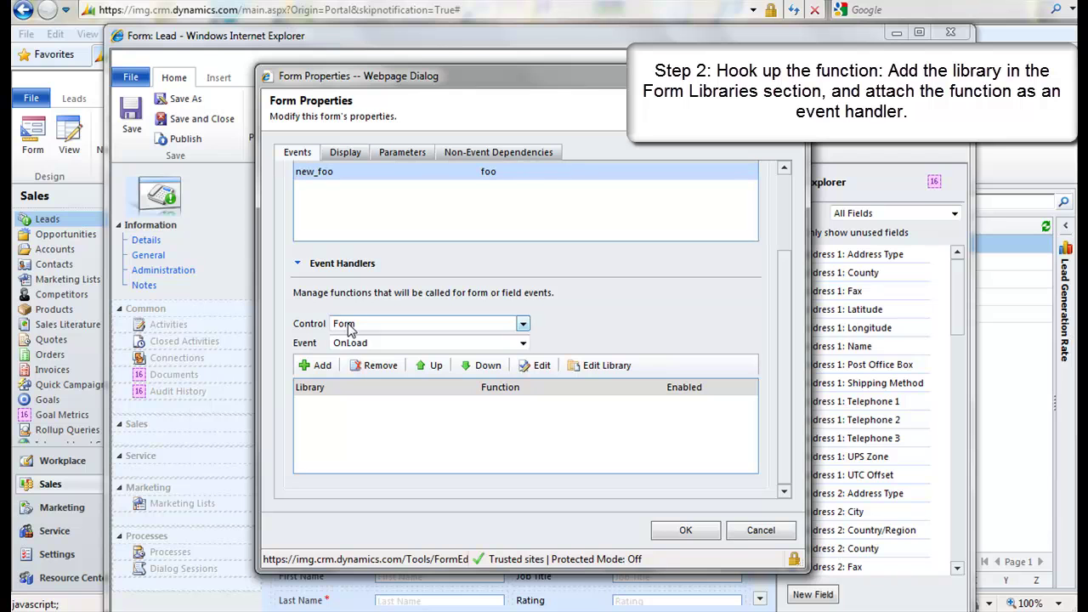
pyautogui.click(320, 367)
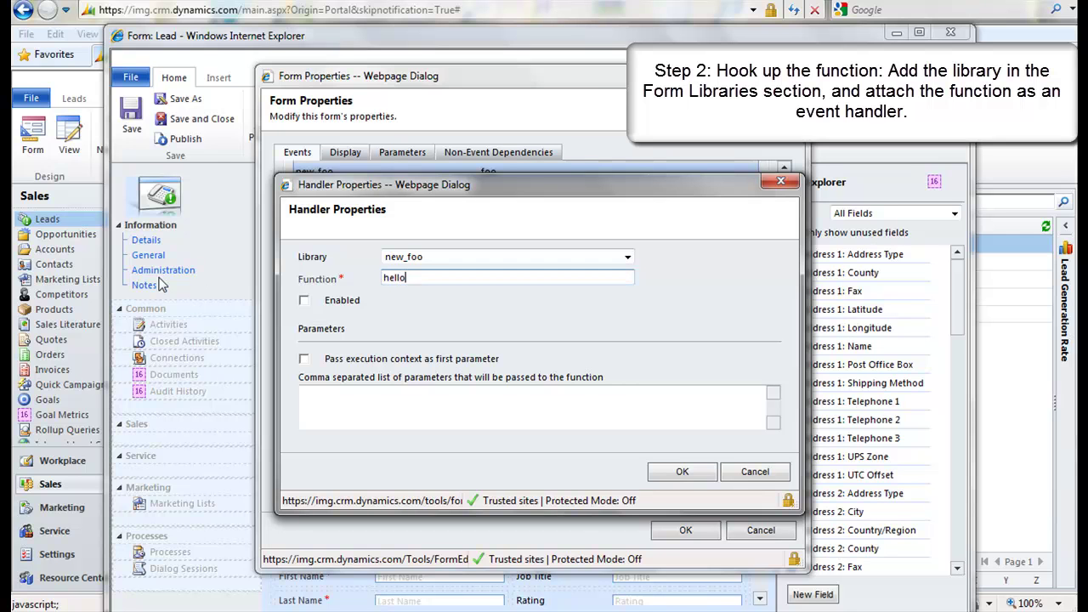
pyautogui.click(305, 300)
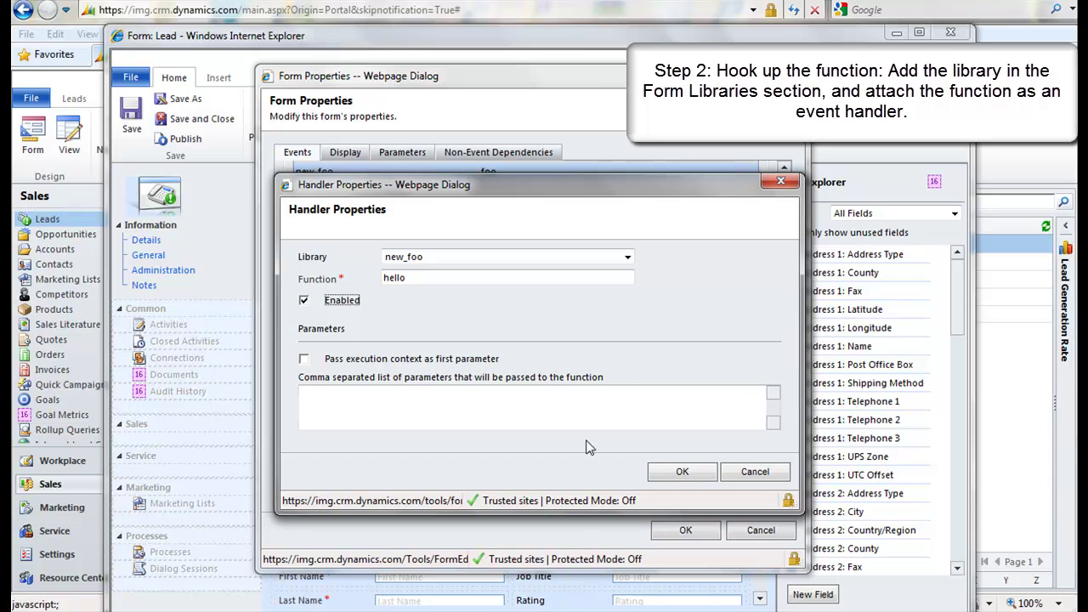
pyautogui.click(683, 473)
pyautogui.click(687, 531)
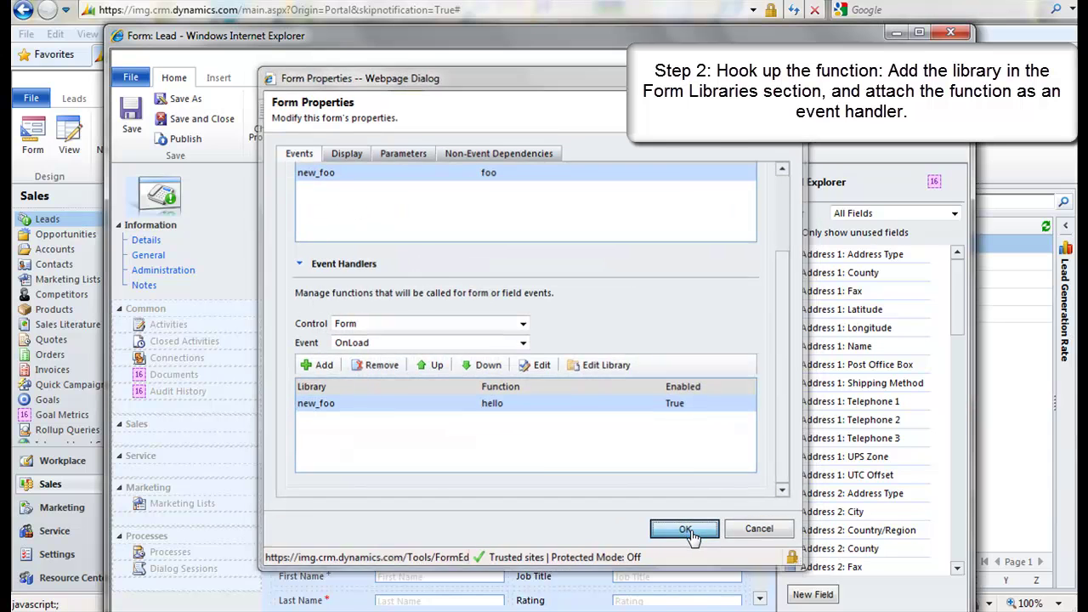
# - Preview the Lead form as an Update Form to test the OnLoad script, dismiss the alert and close the preview
pyautogui.click(570, 128)
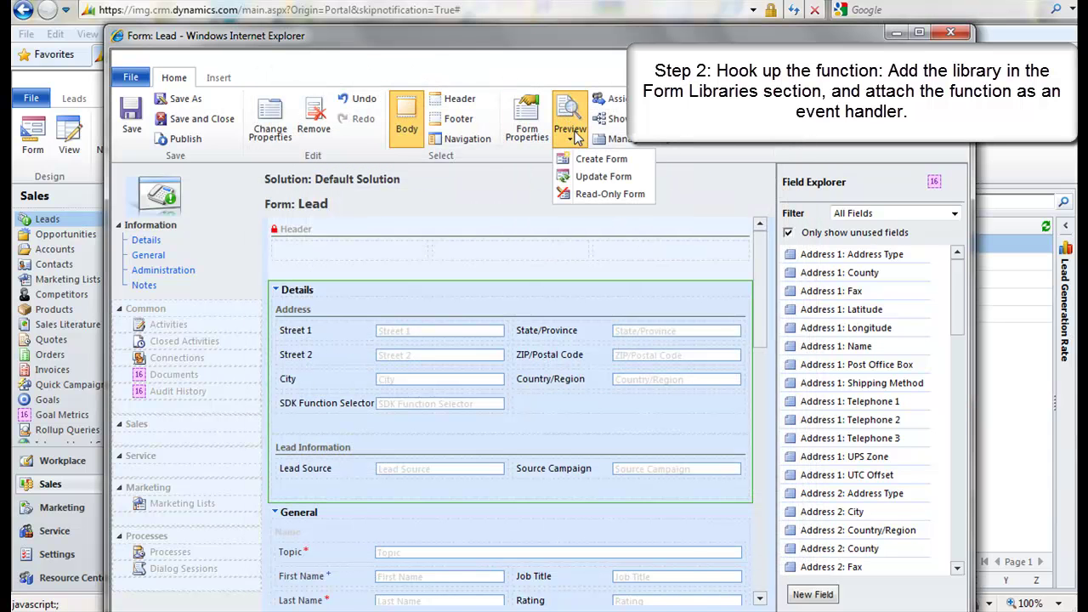
pyautogui.click(586, 182)
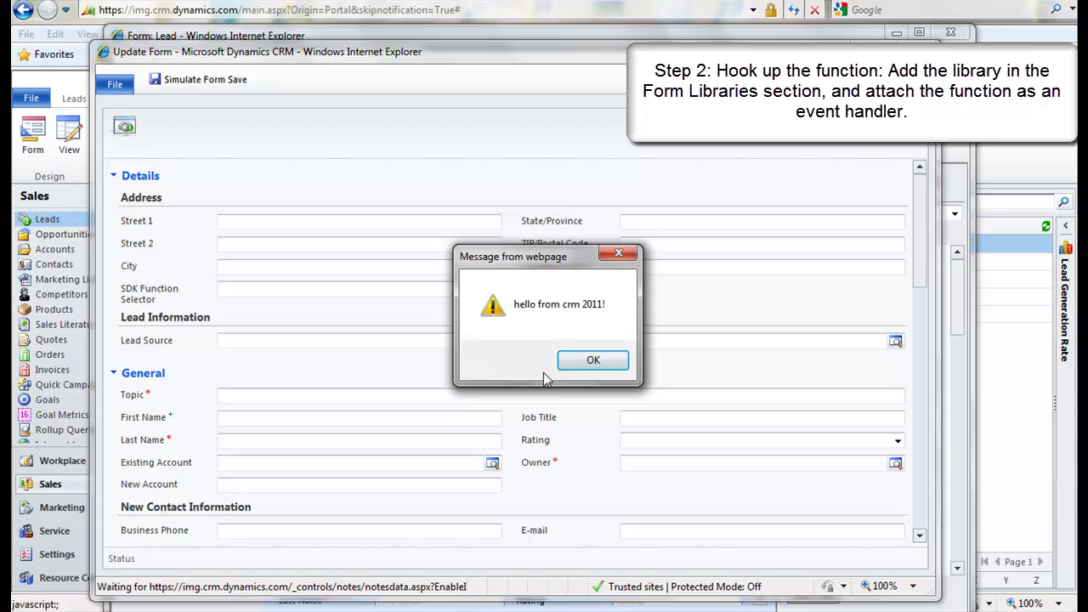
pyautogui.click(594, 362)
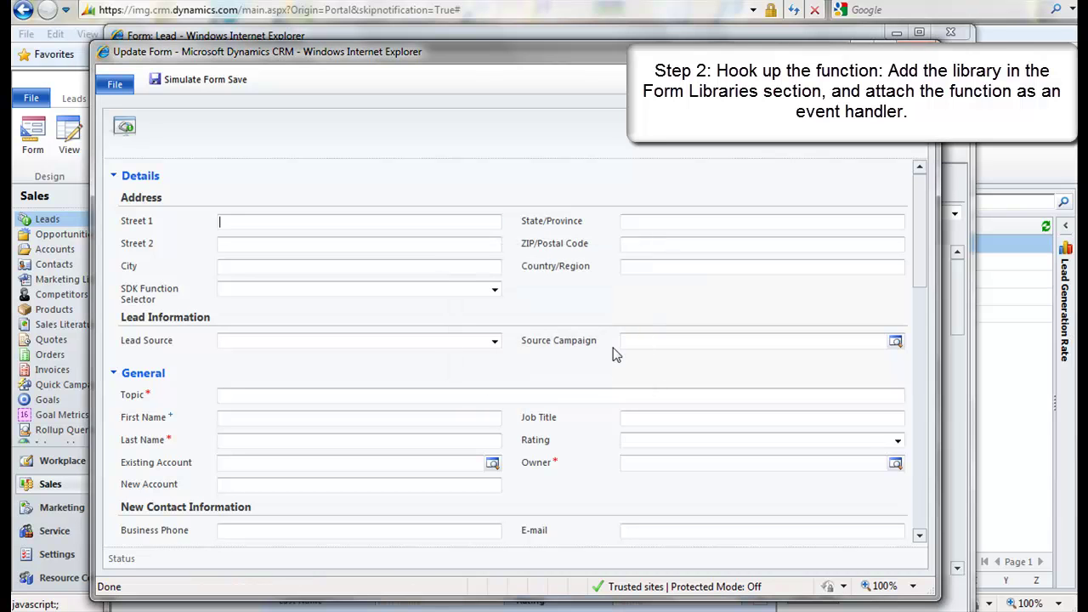
pyautogui.click(919, 55)
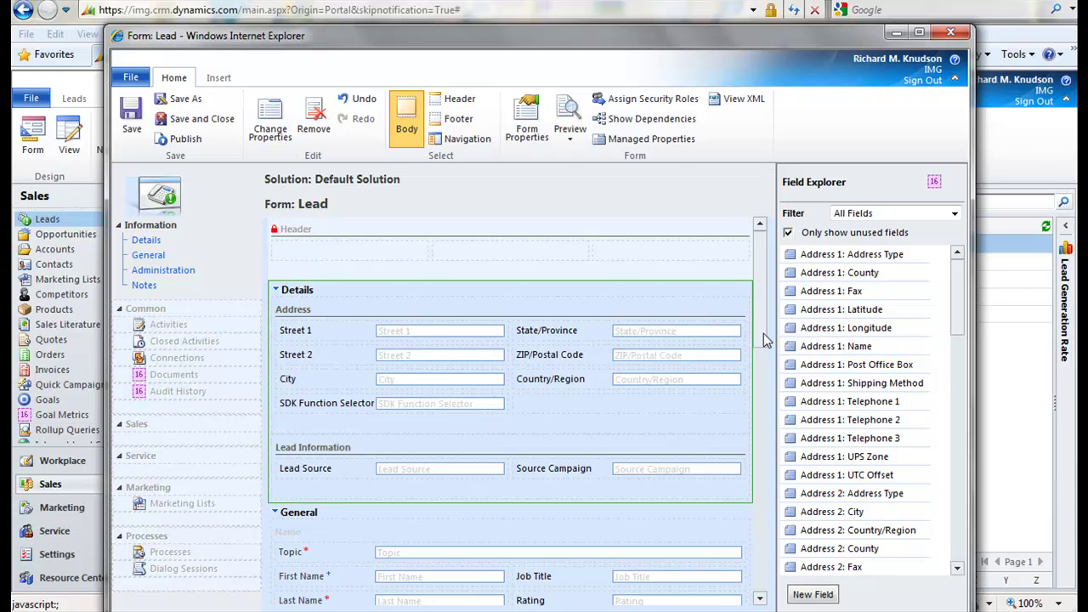
# - Reopen the Lead form's properties and remove the new_foo library from Form Libraries
pyautogui.click(525, 106)
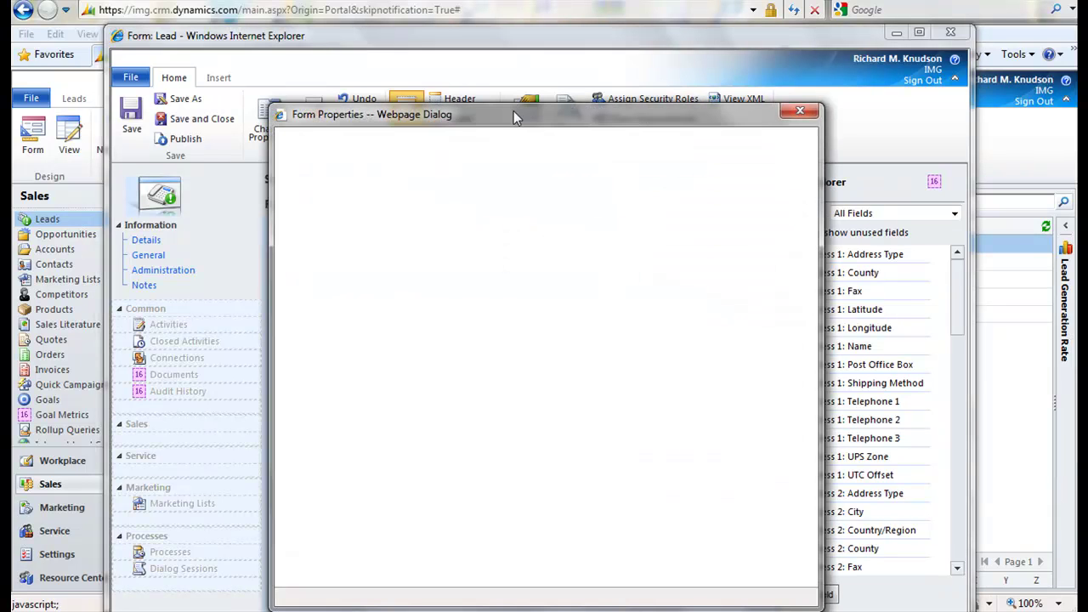
pyautogui.moveTo(506, 114); pyautogui.dragTo(476, 55)
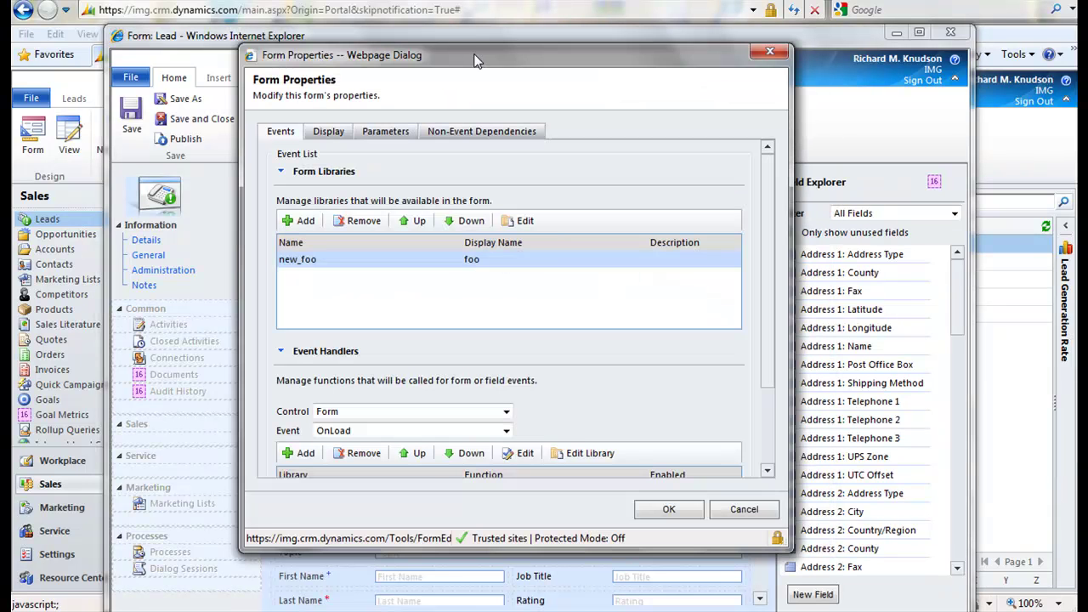
pyautogui.click(360, 223)
pyautogui.click(627, 362)
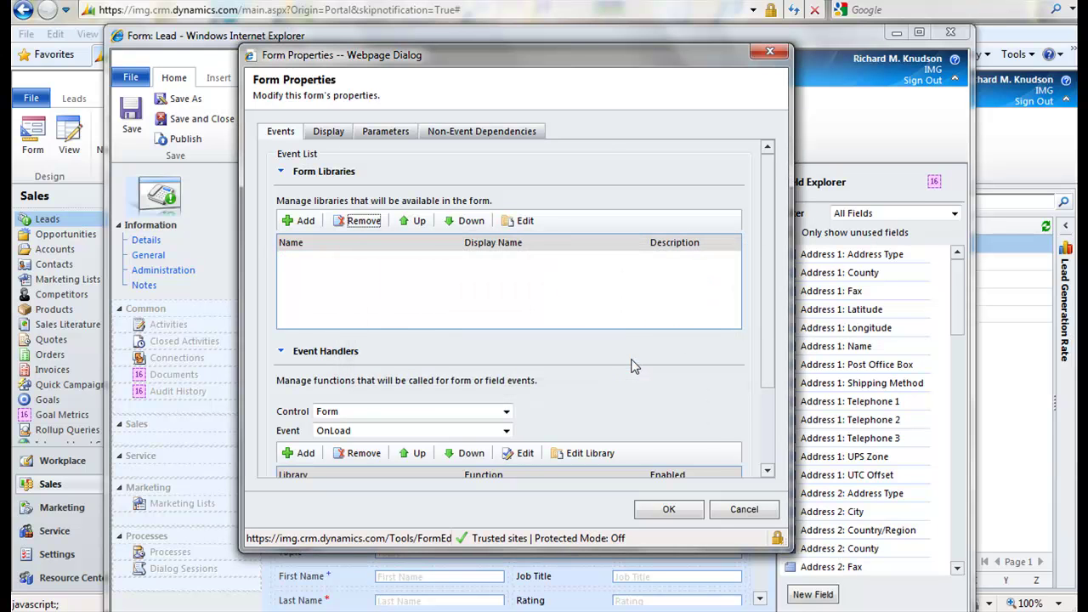
# - Add the new_Common_Functions web resource to the form's libraries
pyautogui.click(302, 223)
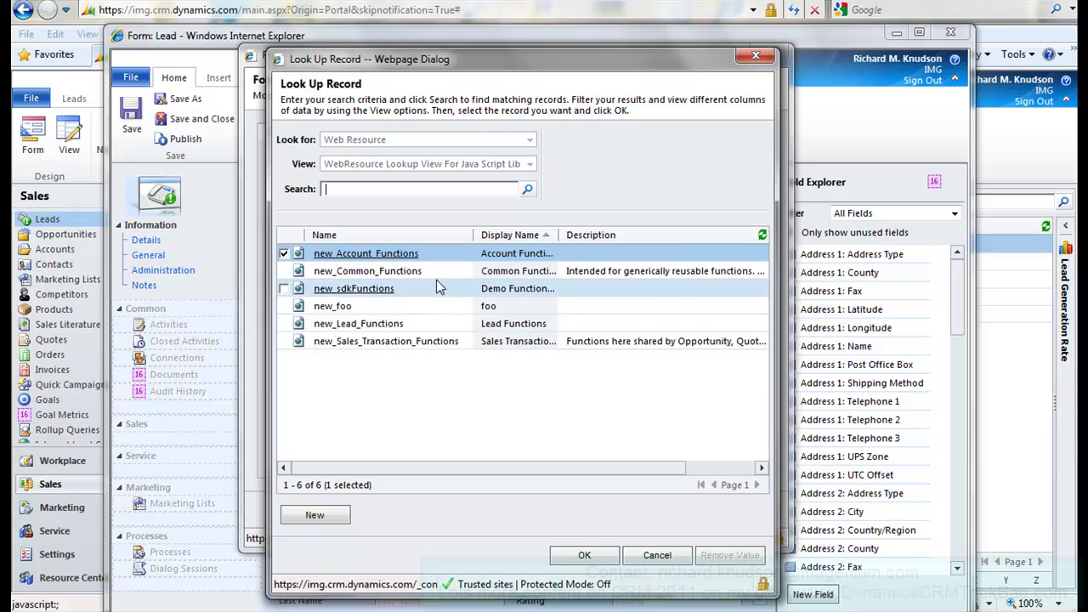
pyautogui.click(400, 271)
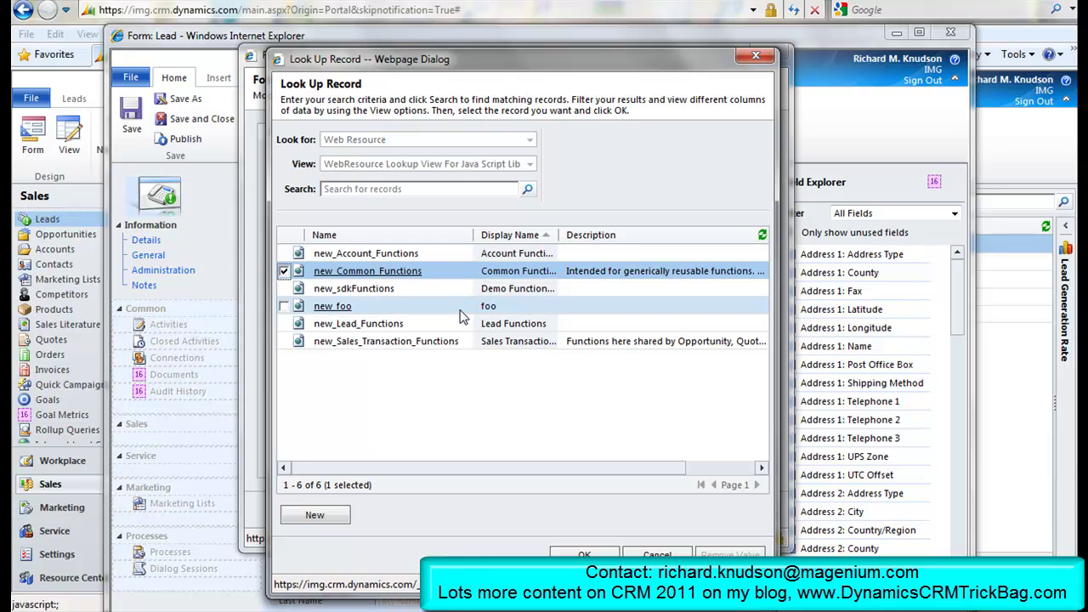
pyautogui.doubleClick(476, 272)
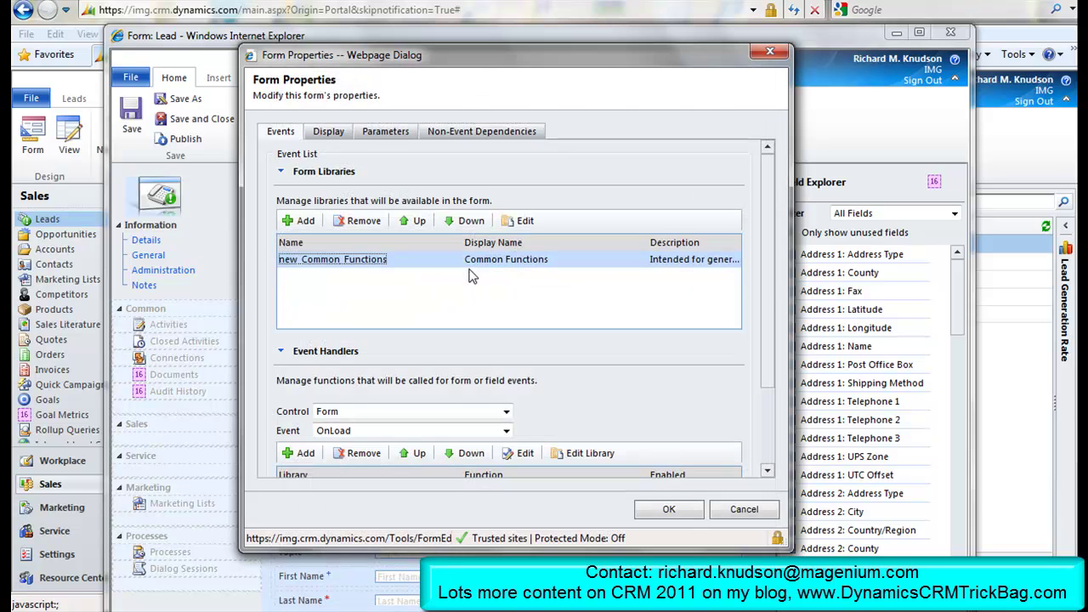
# - Choose the Business Phone field and its OnChange event in the Event Handlers section
pyautogui.moveTo(764, 291); pyautogui.dragTo(759, 366)
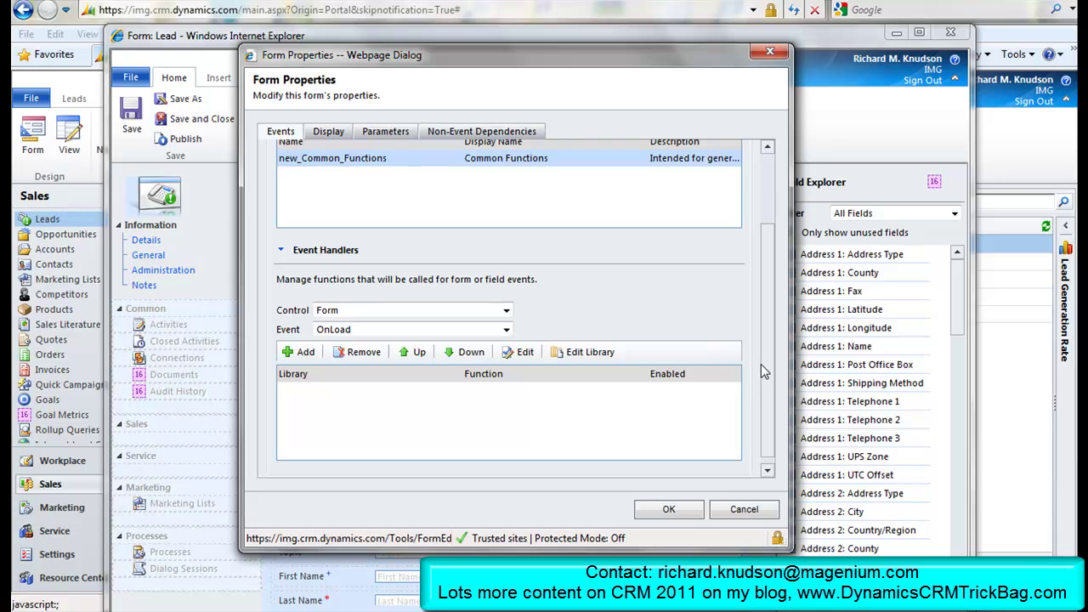
pyautogui.scroll(1, 768, 377)
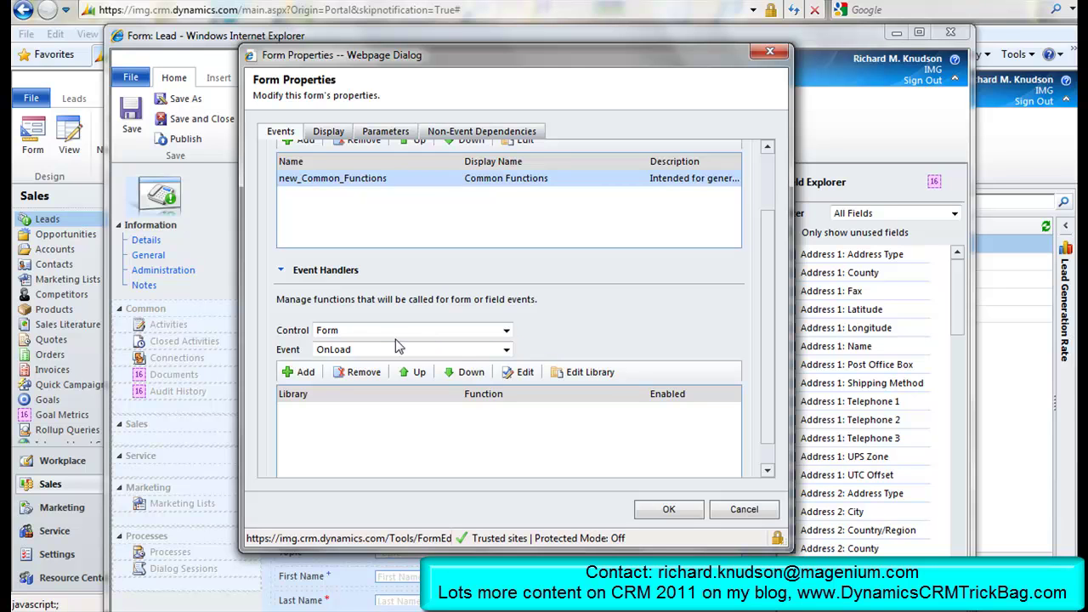
pyautogui.click(353, 333)
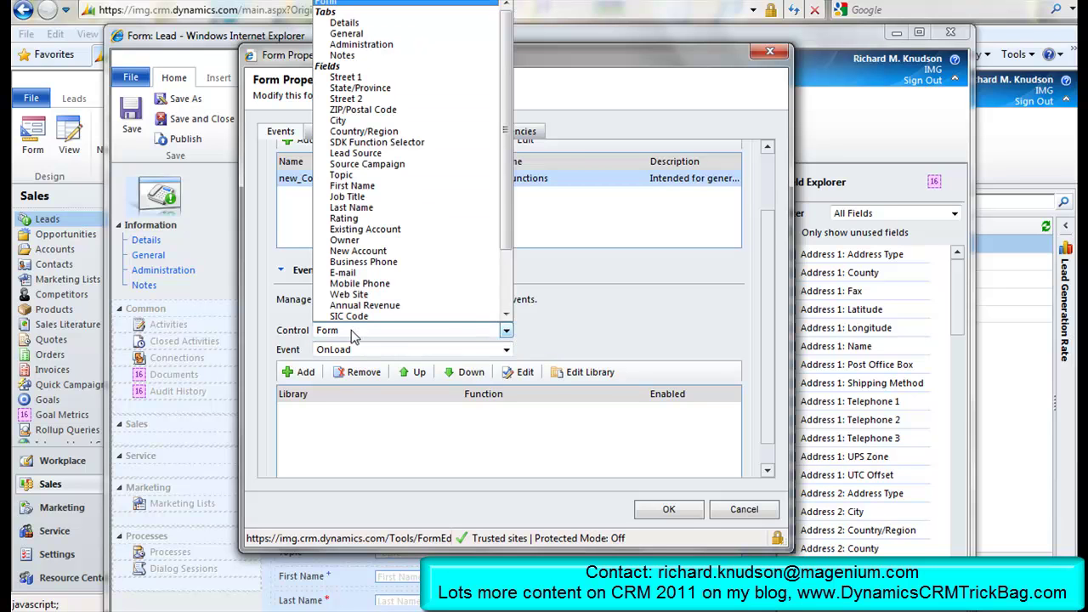
pyautogui.click(401, 268)
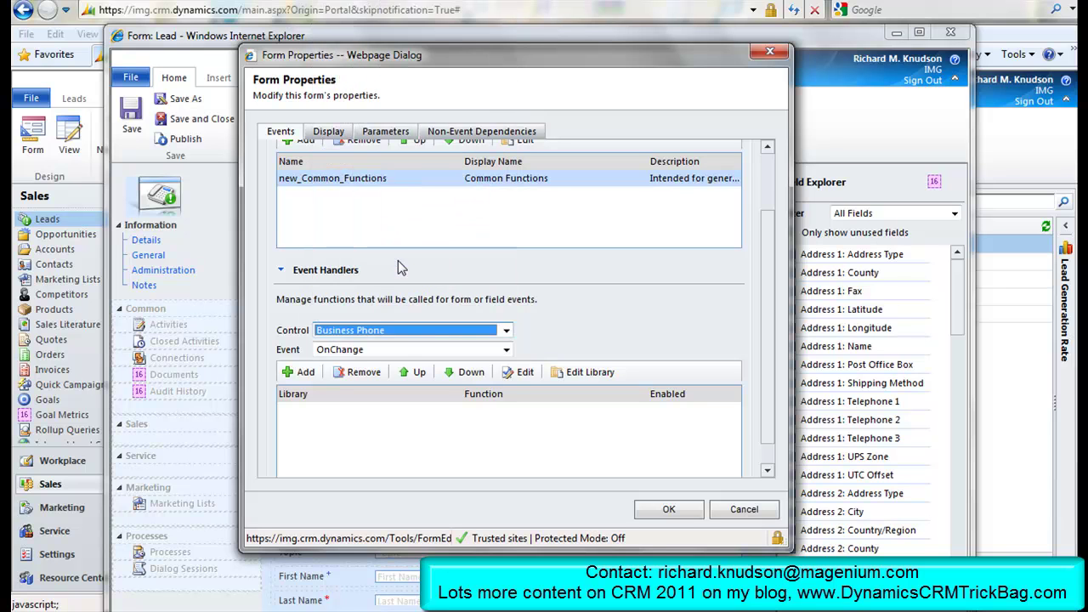
pyautogui.click(342, 354)
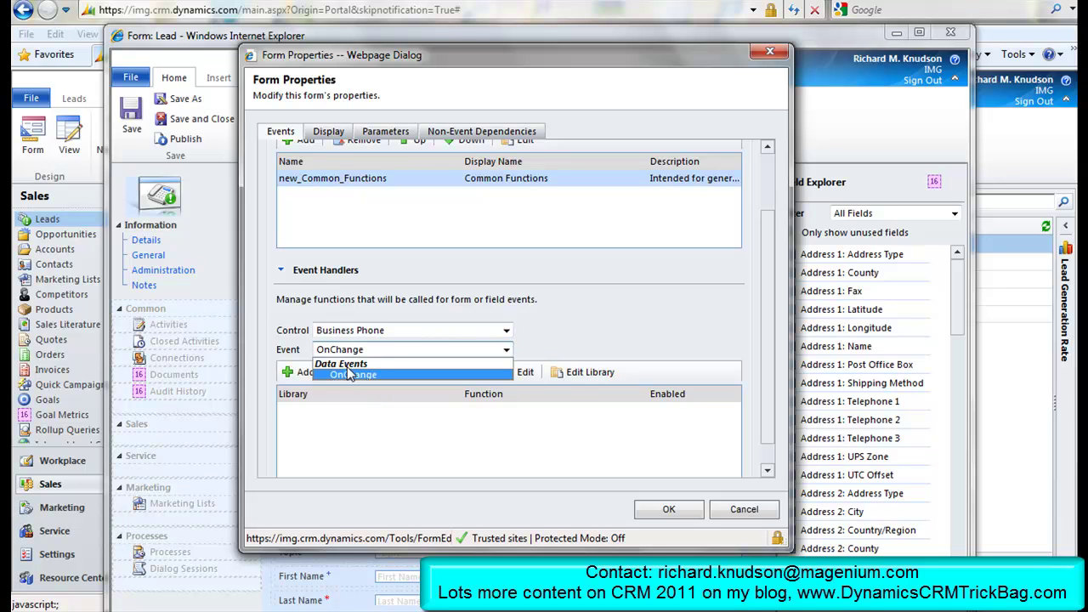
pyautogui.click(357, 376)
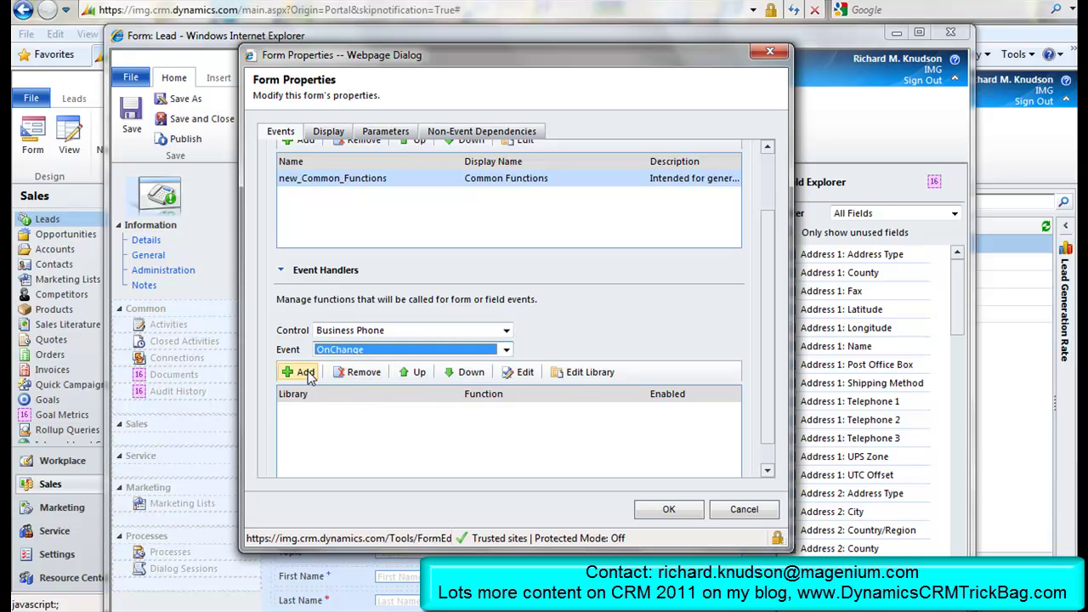
# - Add FormatPhoneNumber from new_Common_Functions as an enabled handler that passes the execution context as first parameter, and apply the form properties
pyautogui.click(306, 374)
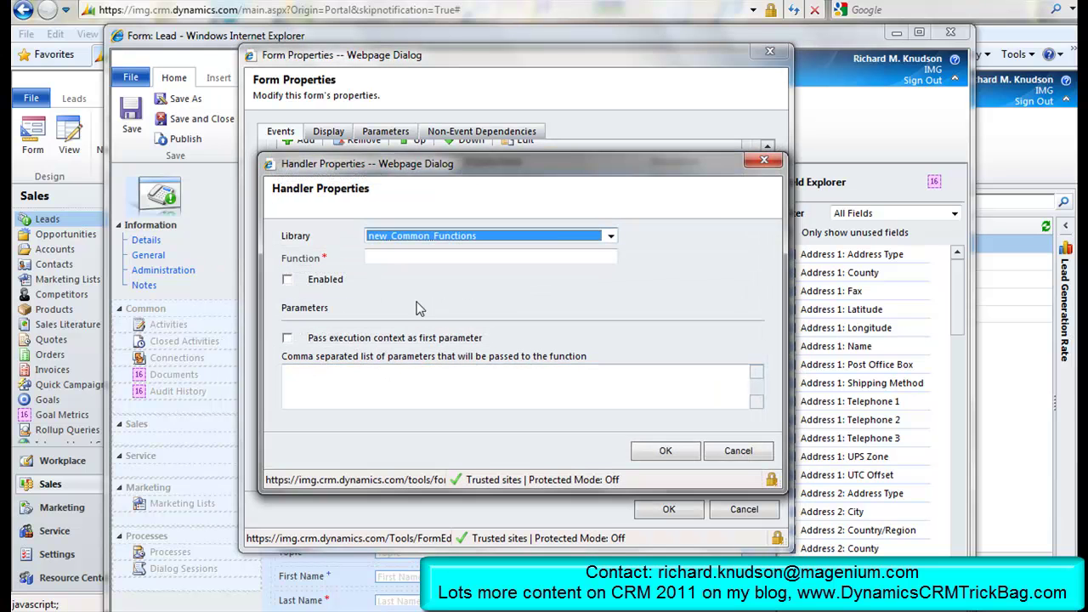
pyautogui.click(426, 258)
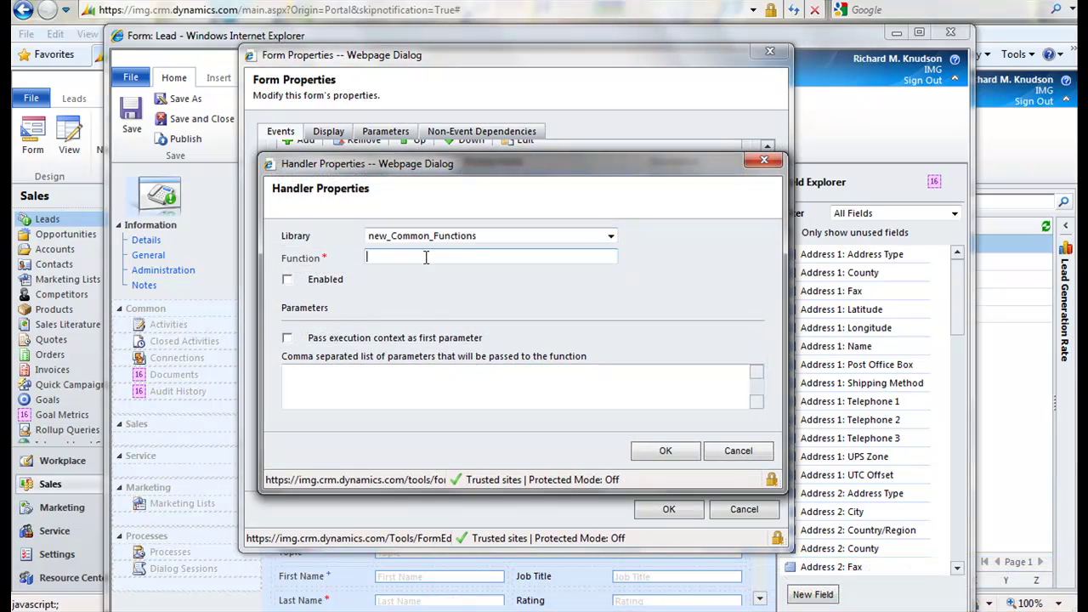
pyautogui.write('FormatPhoneNumber')
pyautogui.click(289, 282)
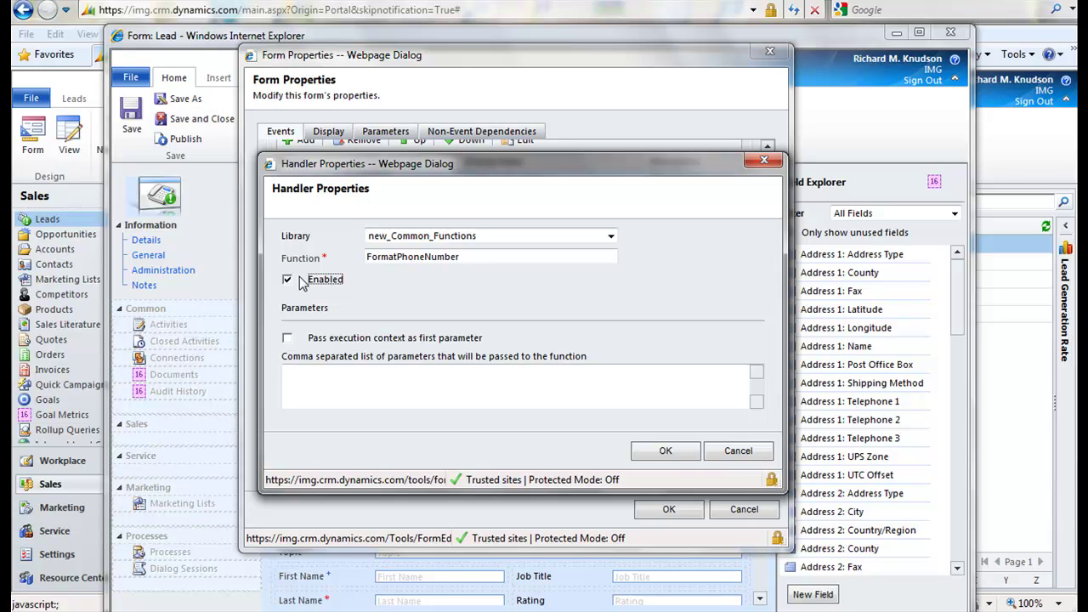
pyautogui.click(288, 340)
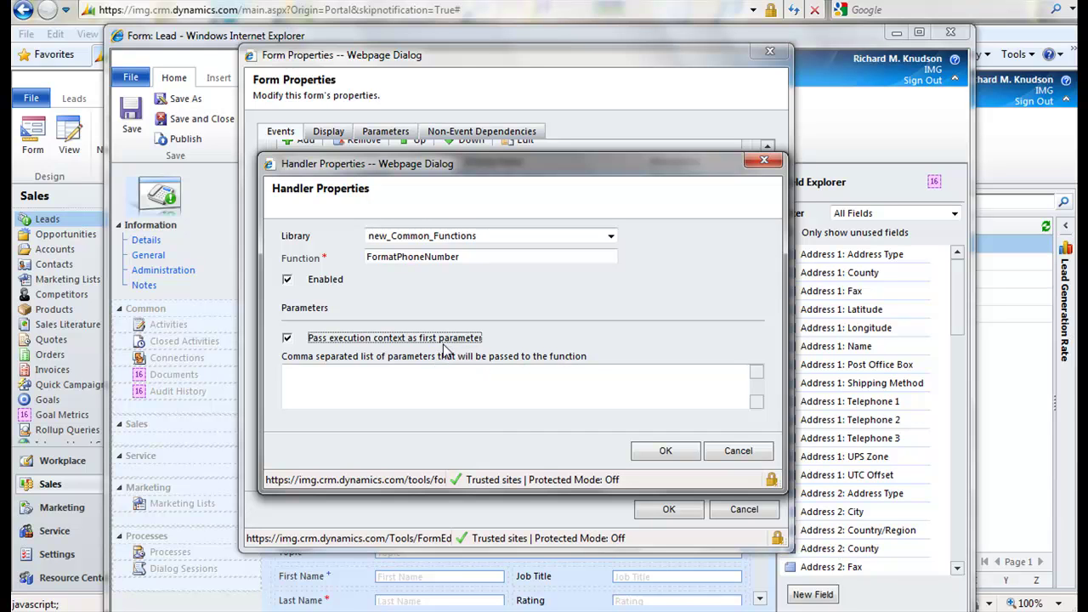
pyautogui.click(670, 451)
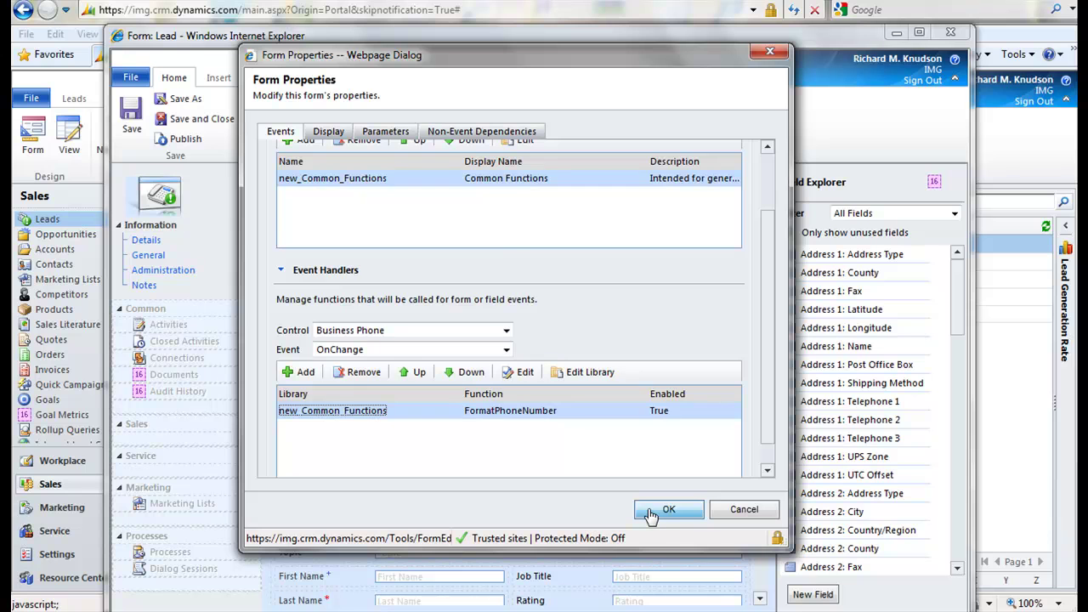
pyautogui.scroll(2, 443, 265)
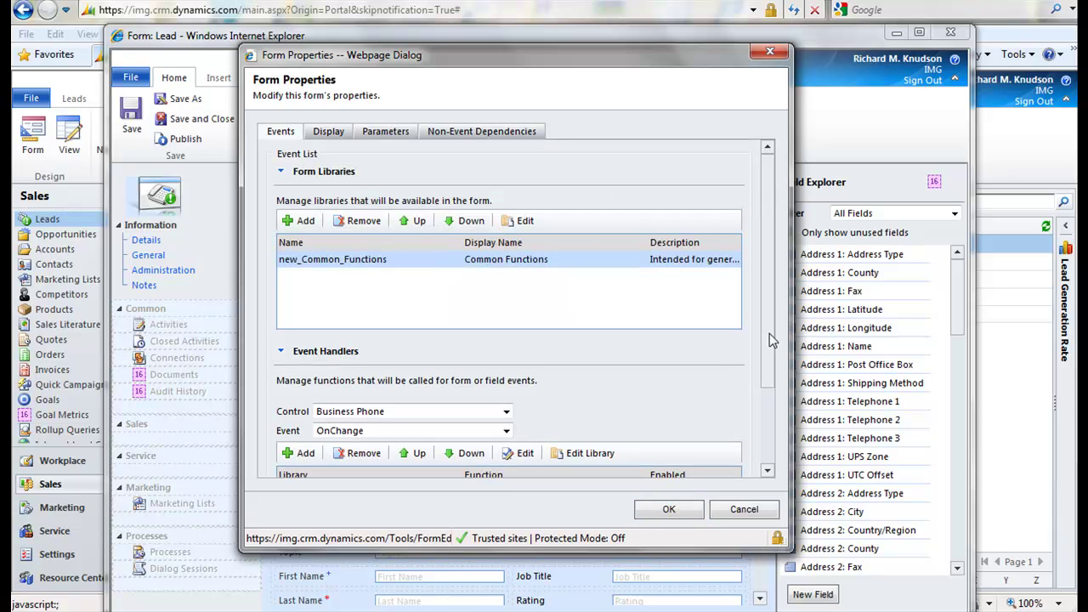
pyautogui.scroll(-2, 763, 335)
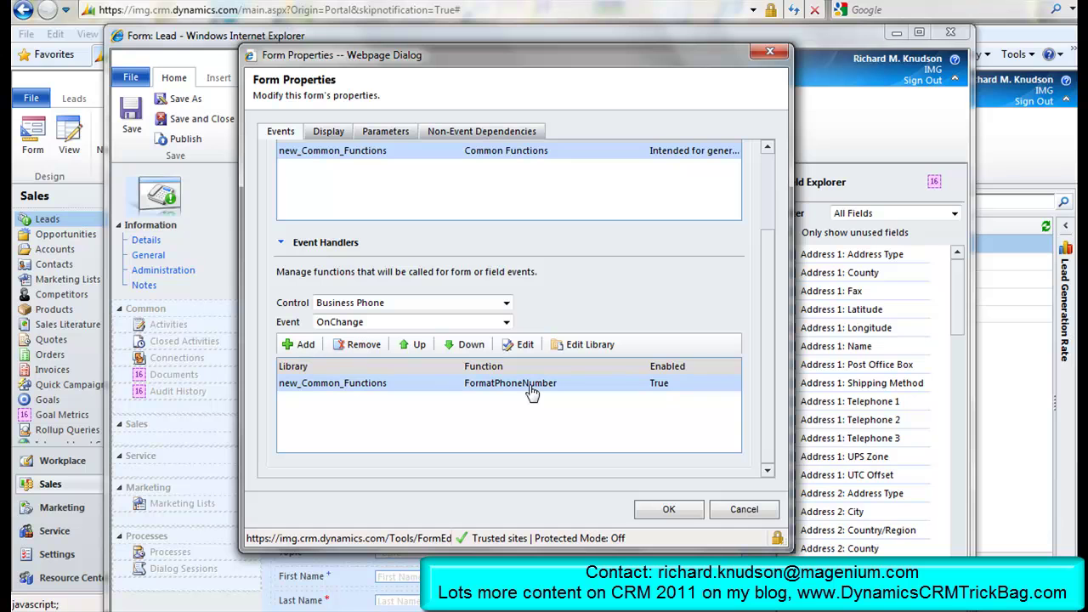
pyautogui.click(669, 510)
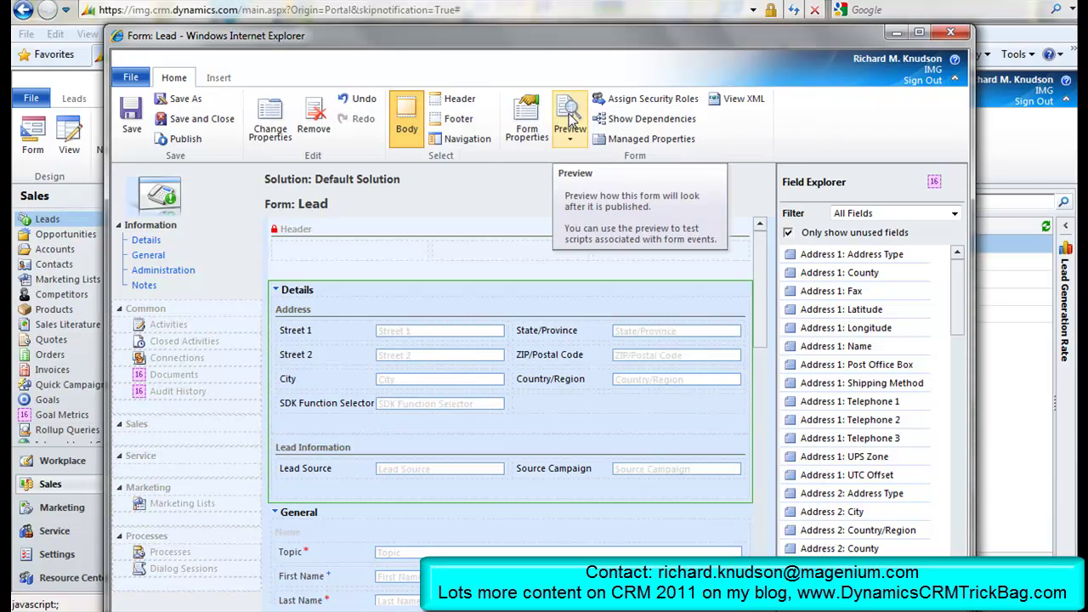
# - Preview the Update Form, test the Business Phone script with a three-digit entry and dismiss the alert
pyautogui.click(571, 119)
pyautogui.click(595, 175)
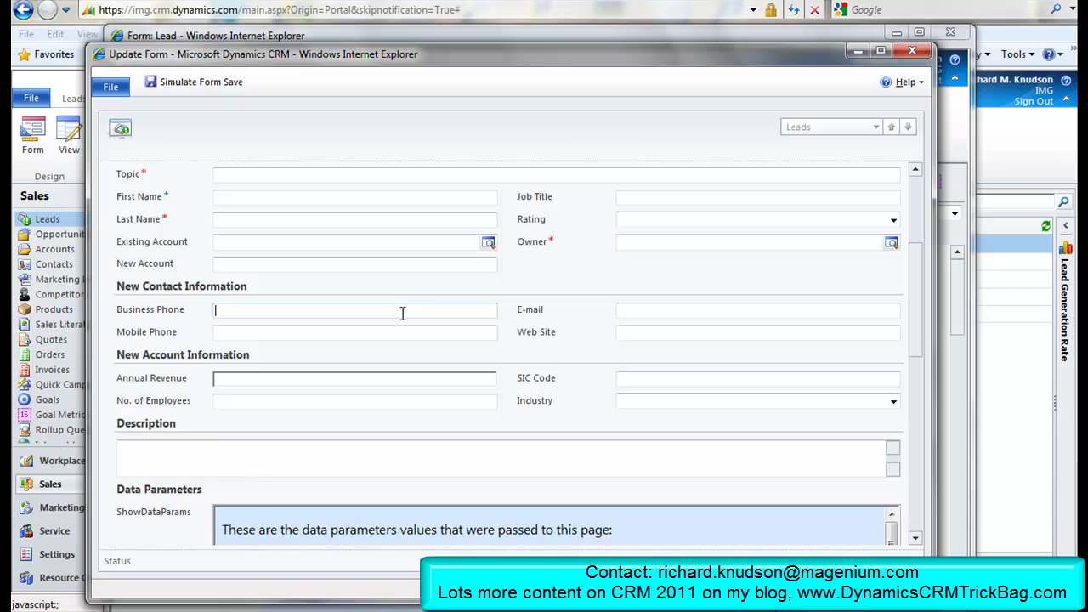
pyautogui.write('123')
pyautogui.press('Tab')
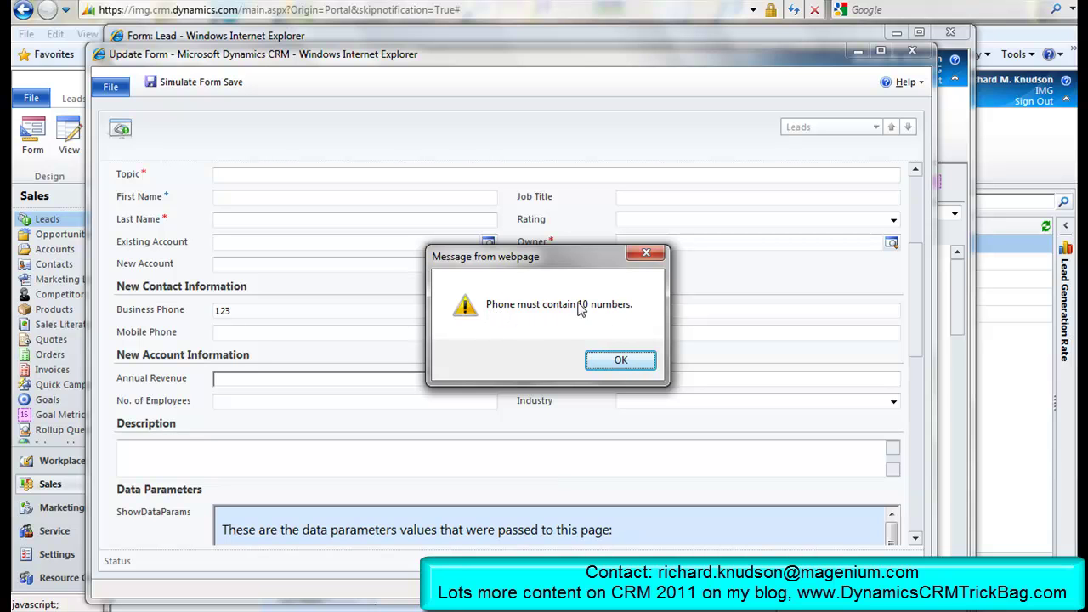
pyautogui.click(622, 362)
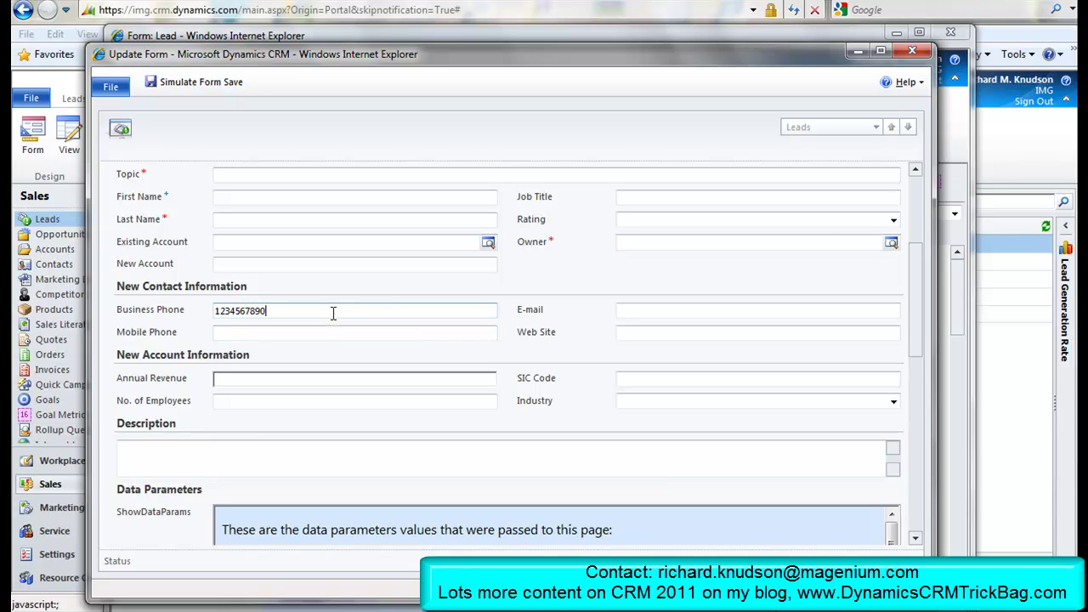
# - Complete the Business Phone entry to ten digits to test its formatting, and close the preview
pyautogui.write('4567890')
pyautogui.press('Tab')
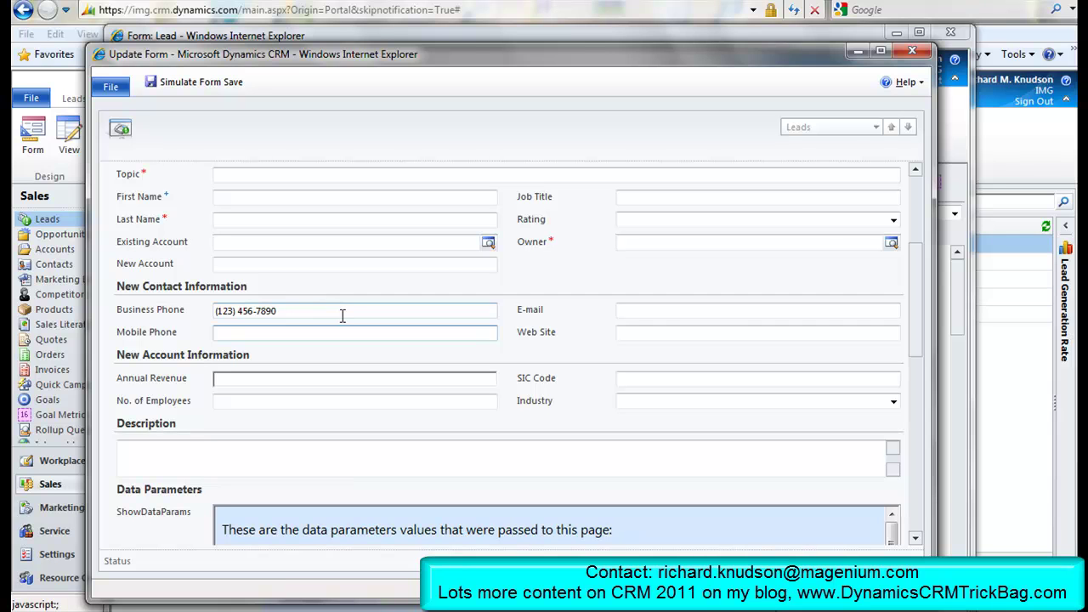
pyautogui.click(341, 312)
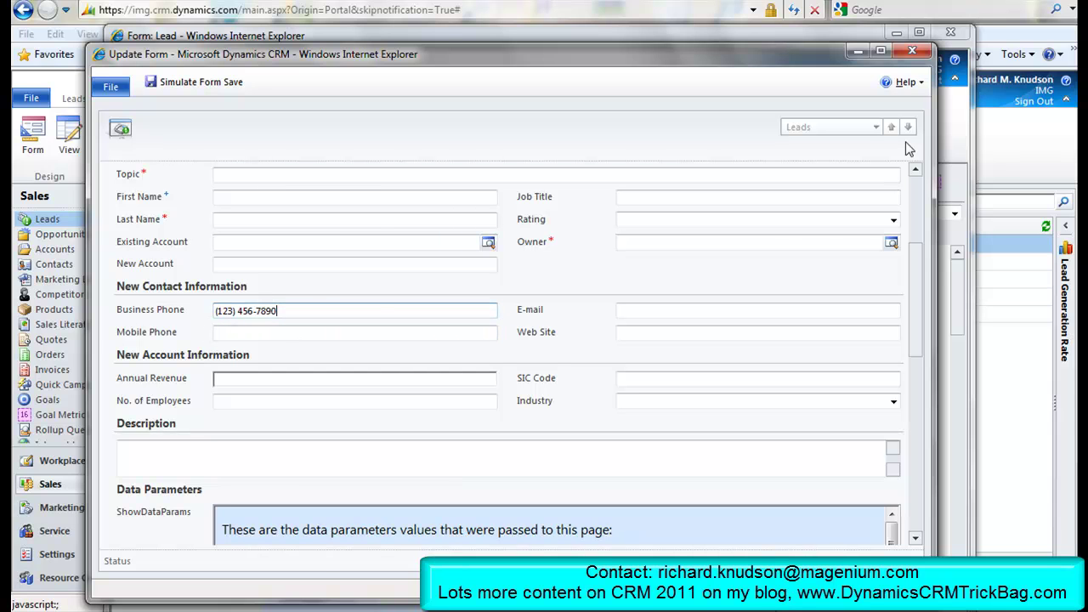
pyautogui.click(914, 54)
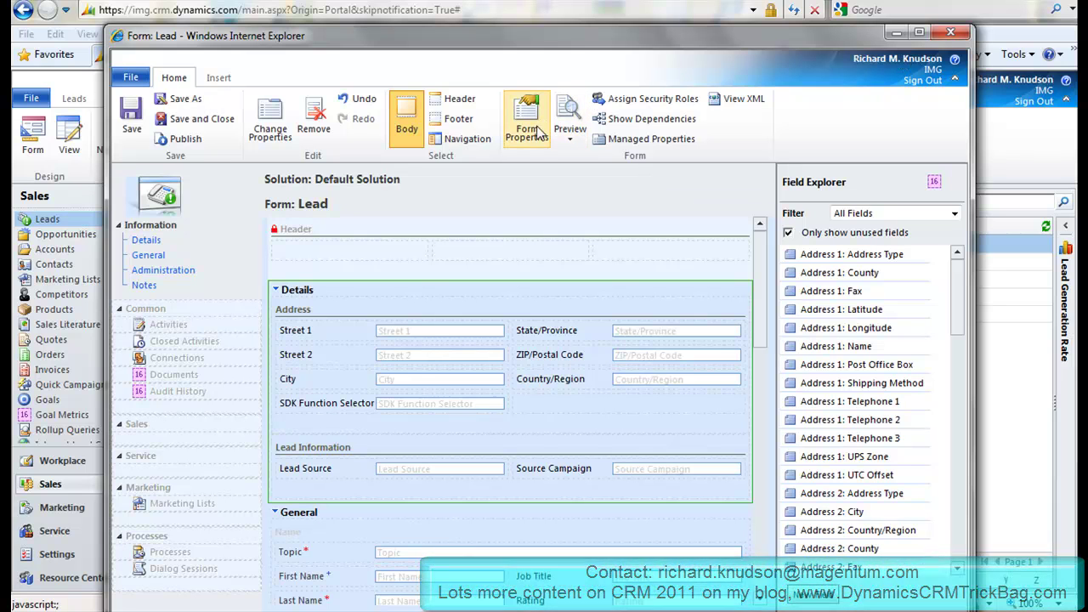
pyautogui.scroll(-3, 760, 335)
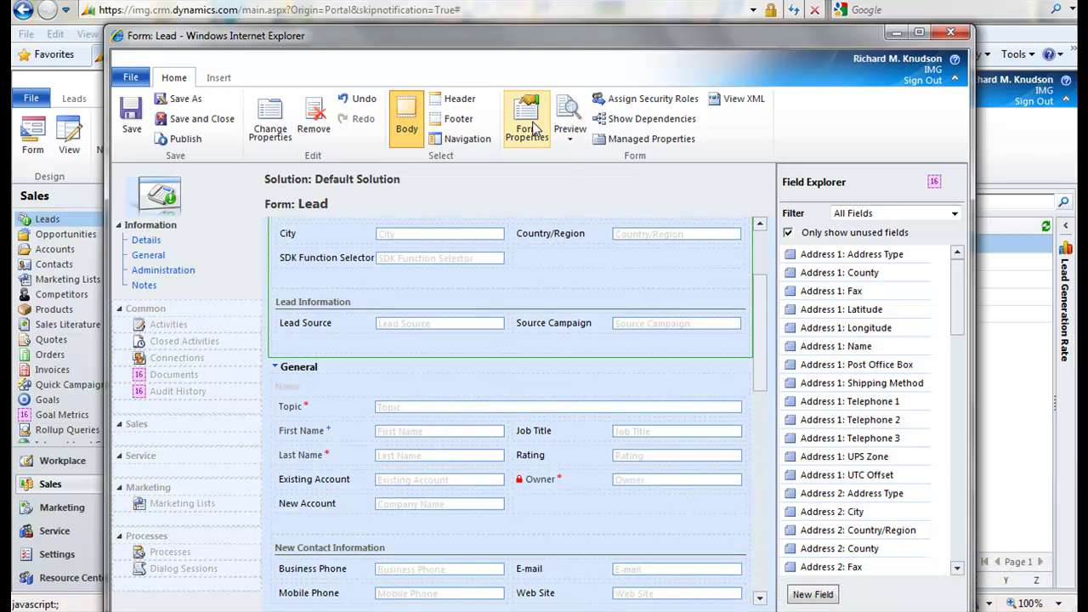
# - Open the Business Phone field's properties from the Lead form and display its OnChange event handlers
pyautogui.click(405, 578)
pyautogui.scroll(-1, 763, 395)
pyautogui.scroll(-2, 762, 395)
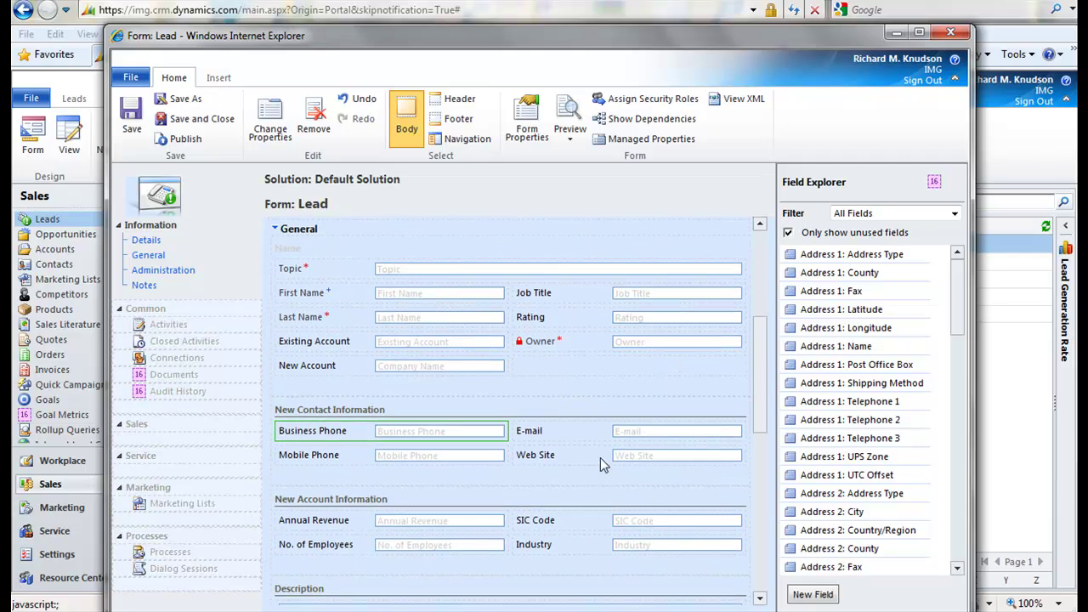
pyautogui.doubleClick(405, 435)
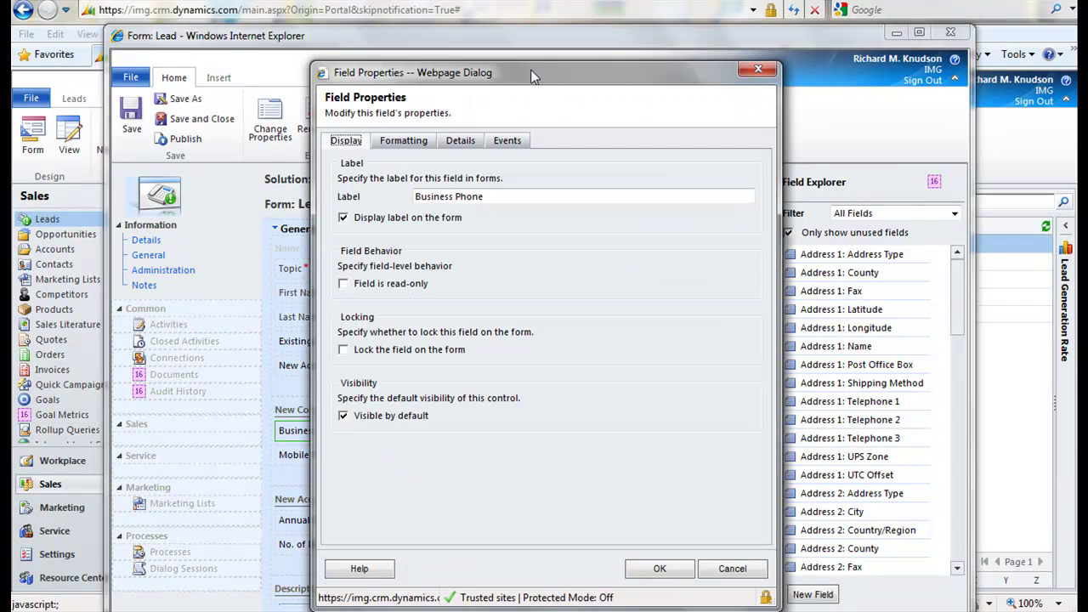
pyautogui.moveTo(531, 70); pyautogui.dragTo(526, 67)
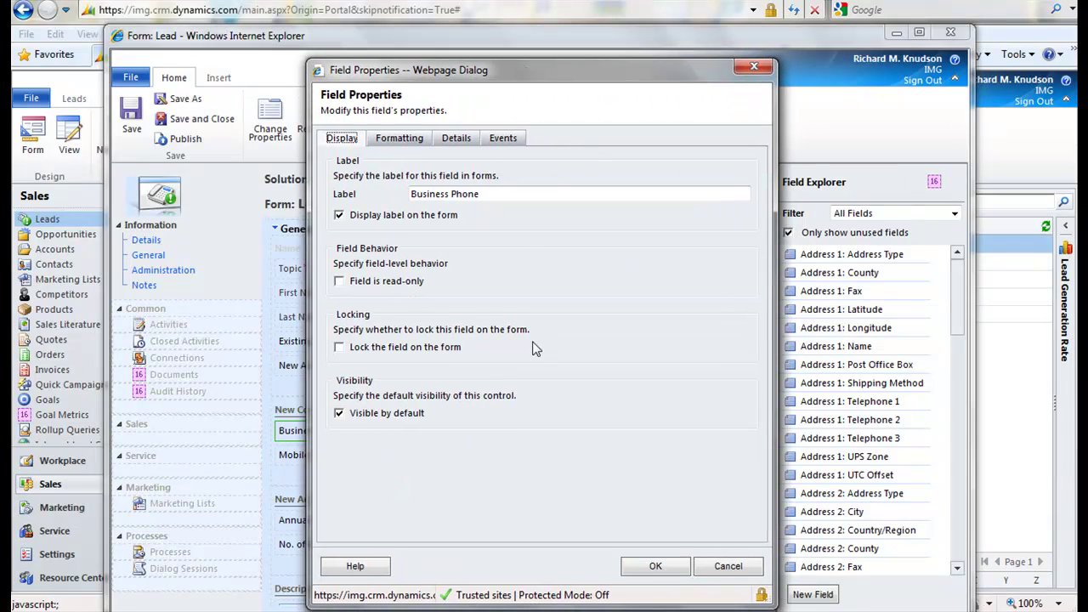
pyautogui.click(504, 141)
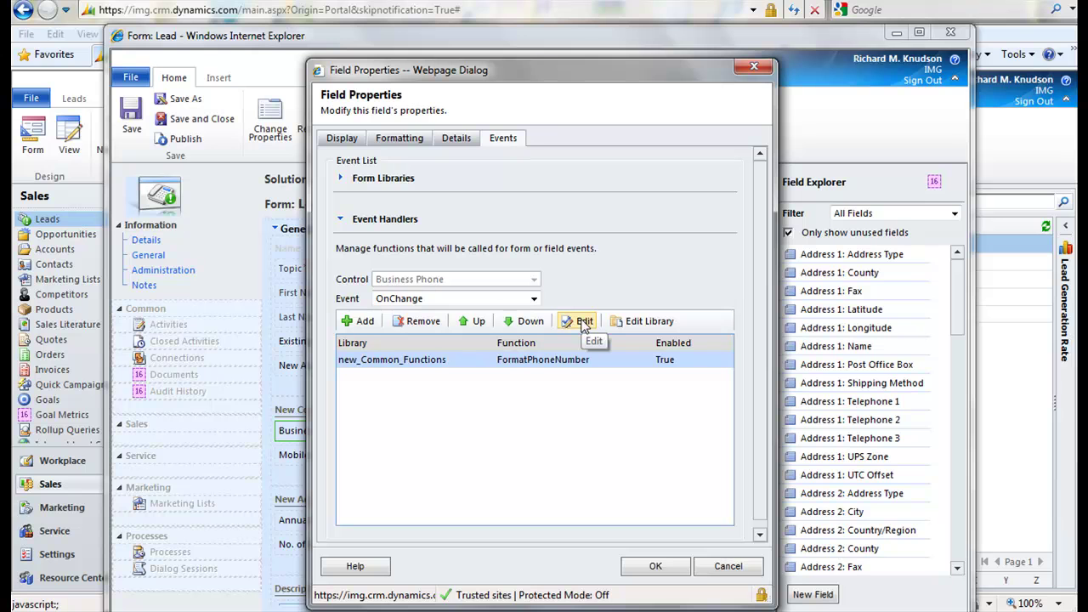
# - Examine the context parameter and getEventSource call in the FormatPhoneNumber library code, and close the code and field properties
pyautogui.click(650, 322)
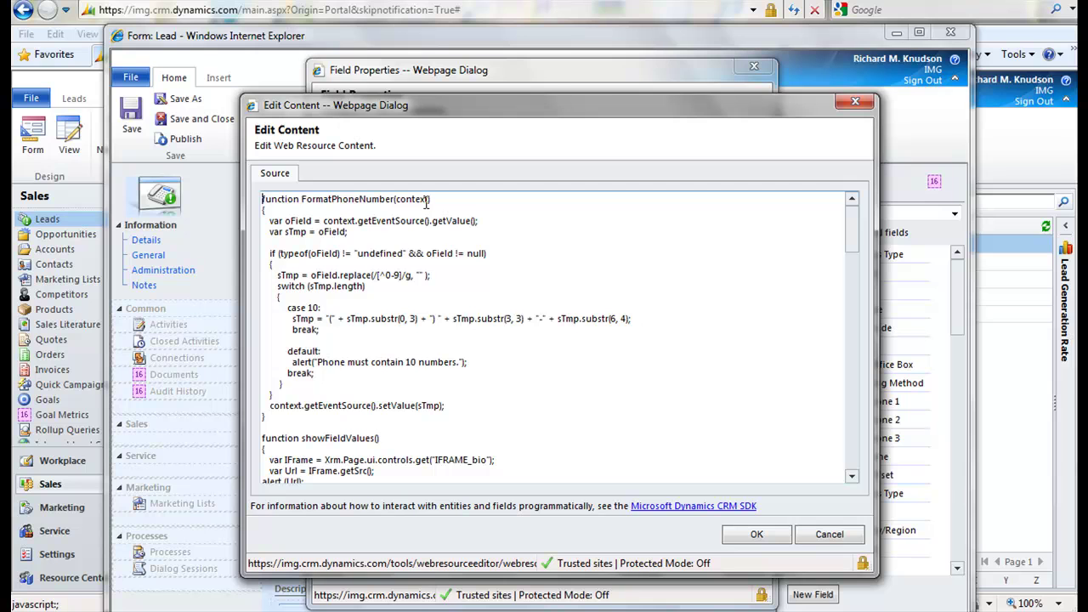
pyautogui.moveTo(428, 201); pyautogui.dragTo(403, 202)
pyautogui.click(506, 224)
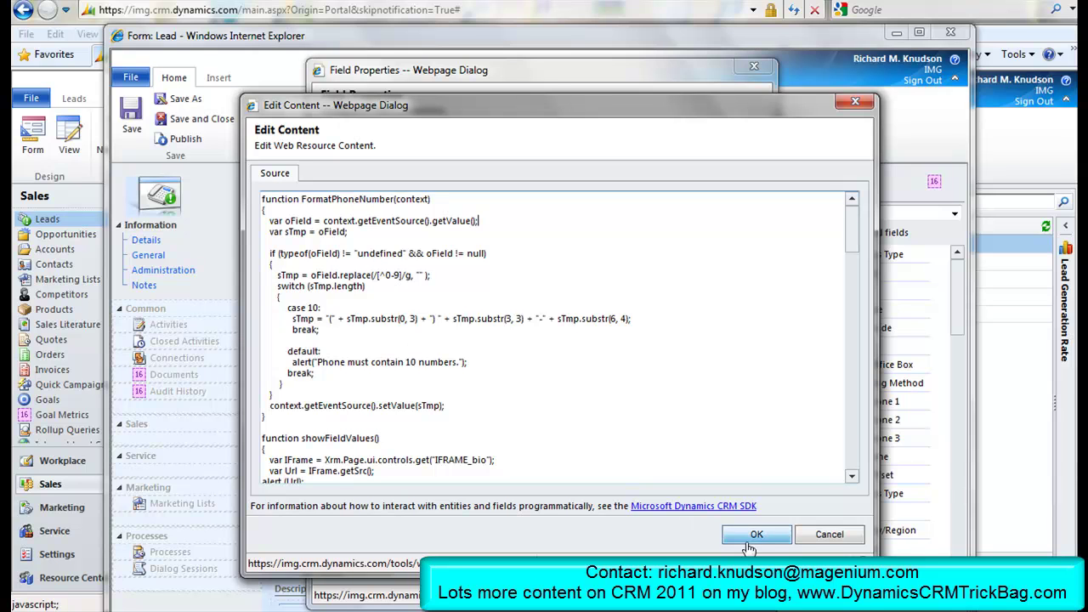
pyautogui.moveTo(431, 199)
pyautogui.mouseDown()
pyautogui.moveTo(396, 201)
pyautogui.moveTo(429, 226)
pyautogui.mouseUp()
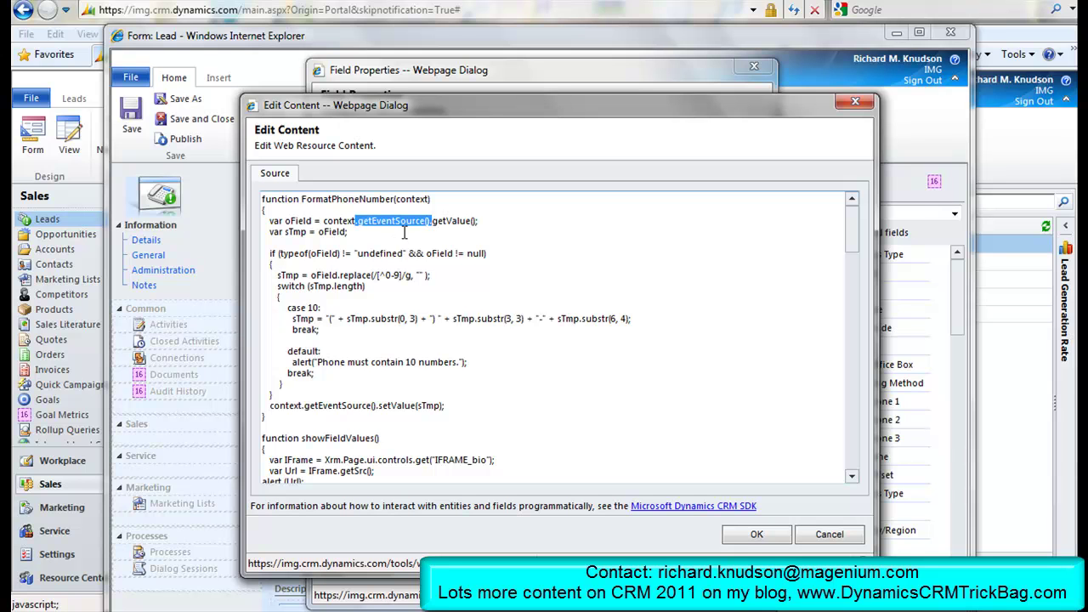
pyautogui.click(766, 536)
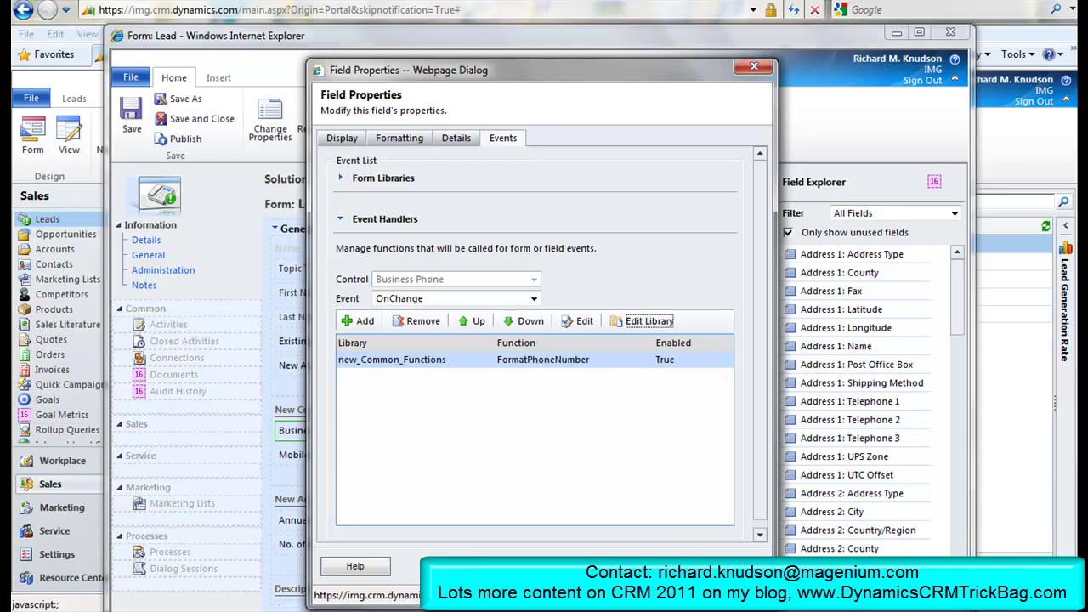
pyautogui.click(653, 567)
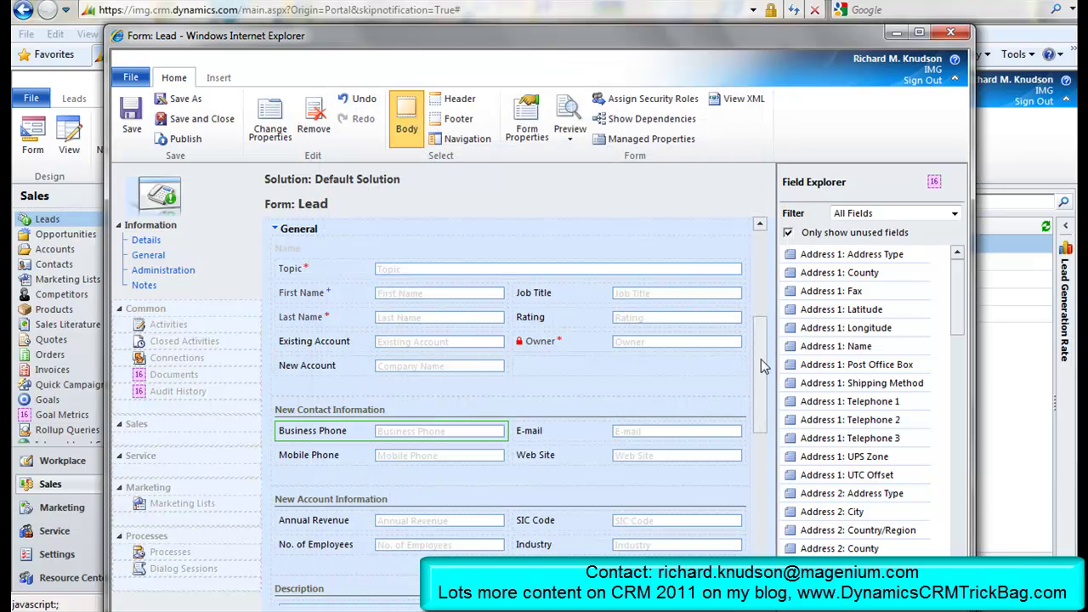
# - Add FormatPhoneNumber from new_Common_Functions as an enabled Mobile Phone OnChange handler that passes the execution context as first parameter
pyautogui.click(396, 459)
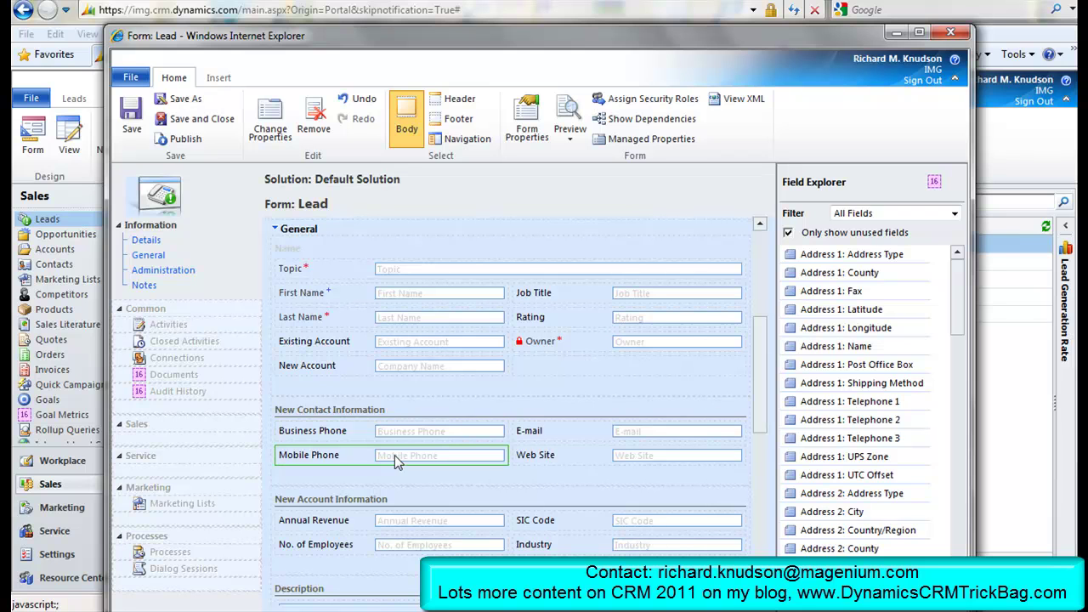
pyautogui.doubleClick(396, 460)
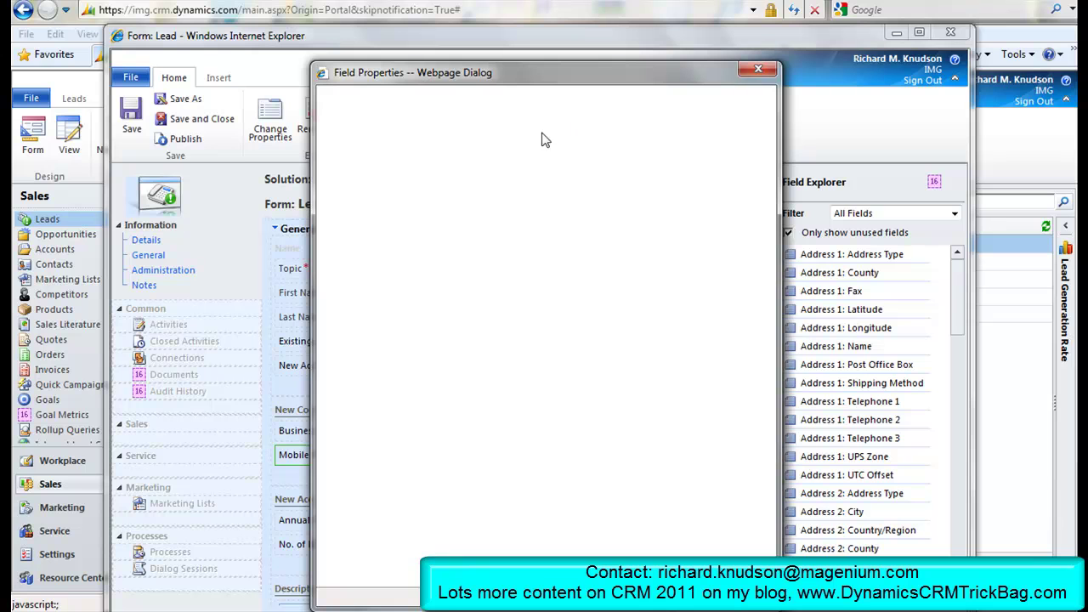
pyautogui.click(507, 141)
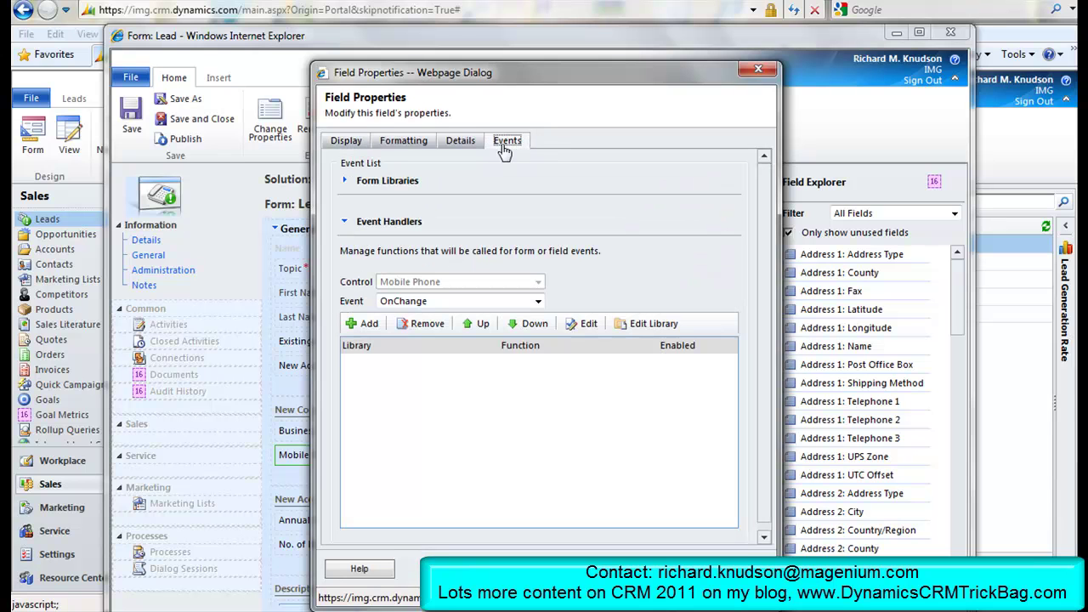
pyautogui.click(362, 323)
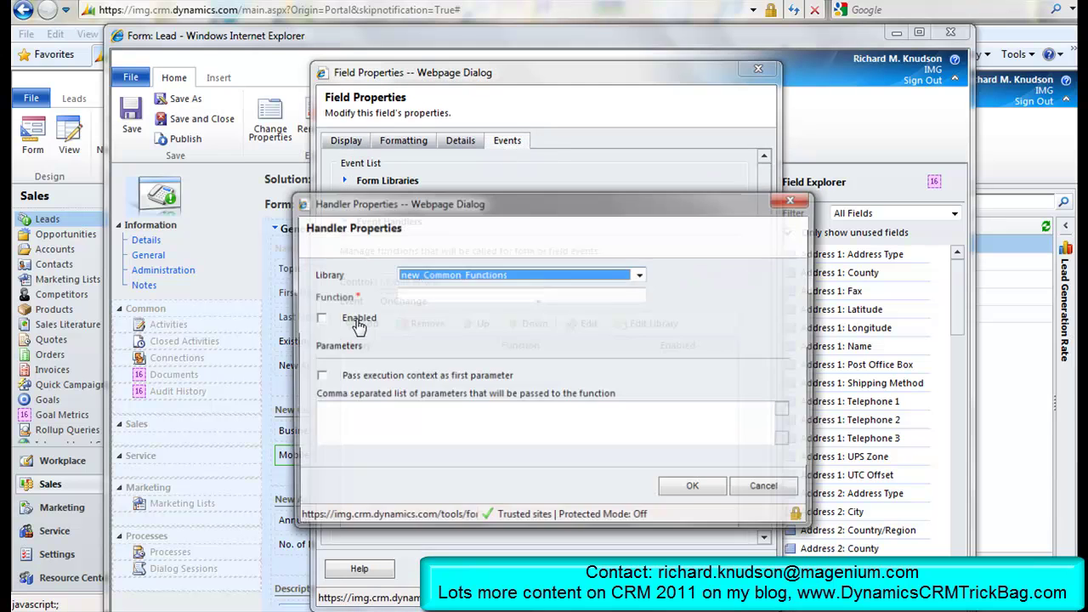
pyautogui.click(461, 294)
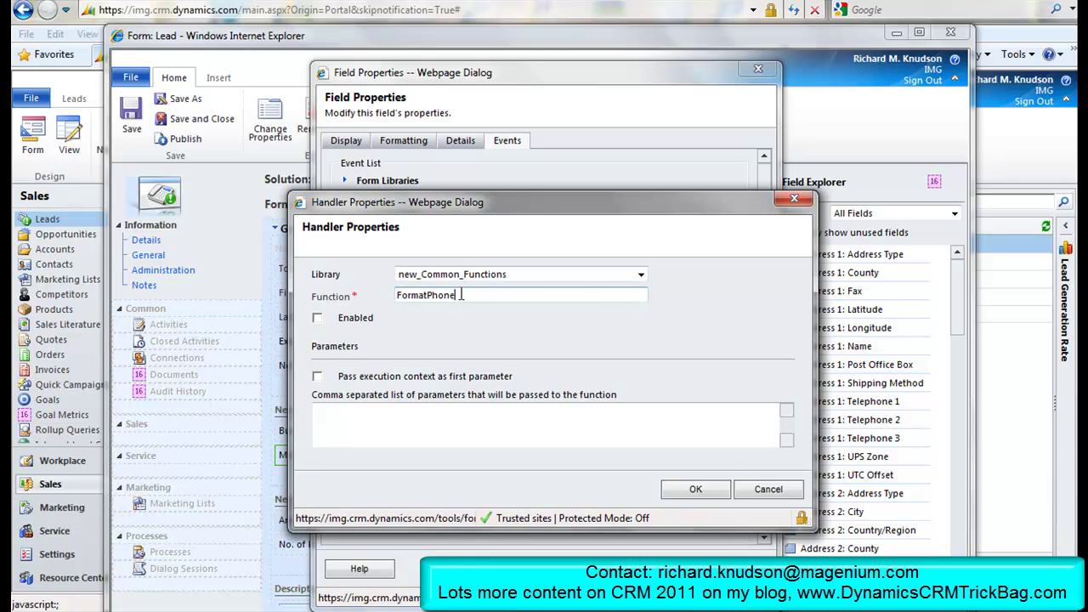
pyautogui.write('FormatPhoneNumber')
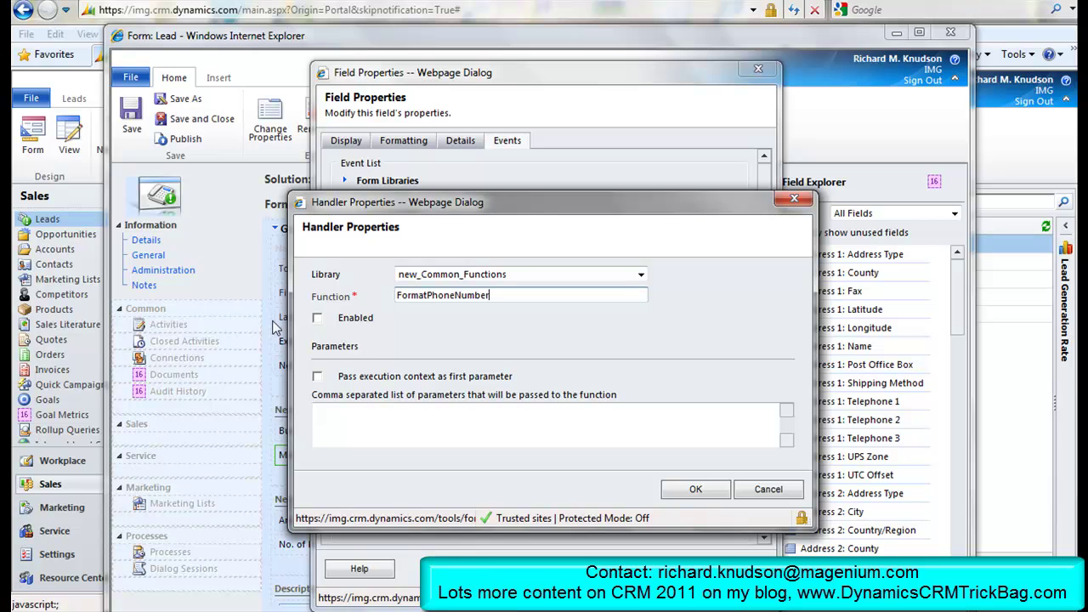
pyautogui.click(319, 320)
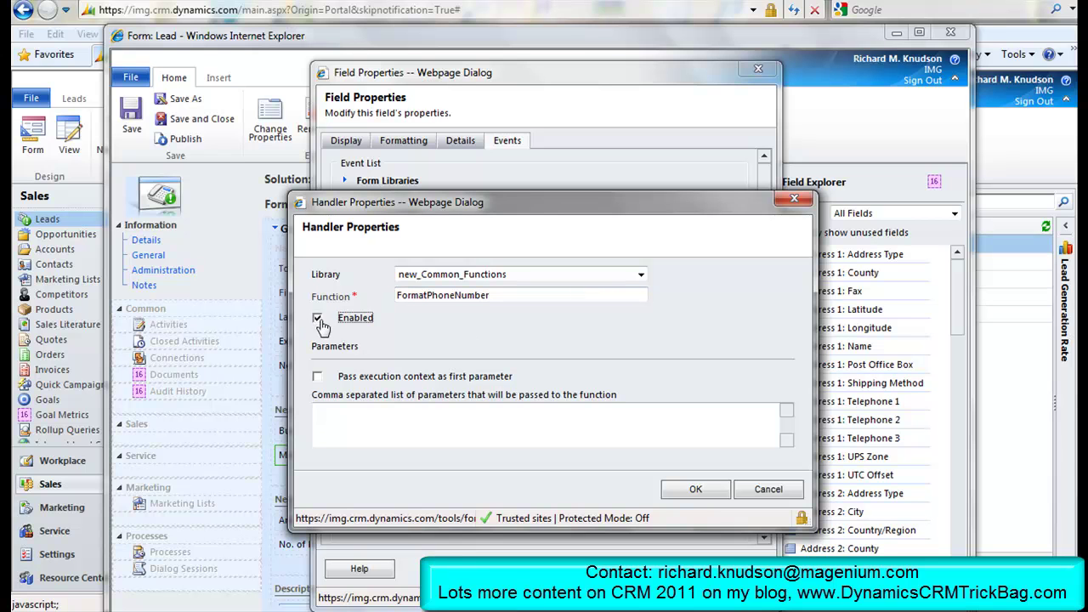
pyautogui.click(318, 377)
pyautogui.click(695, 490)
pyautogui.click(663, 570)
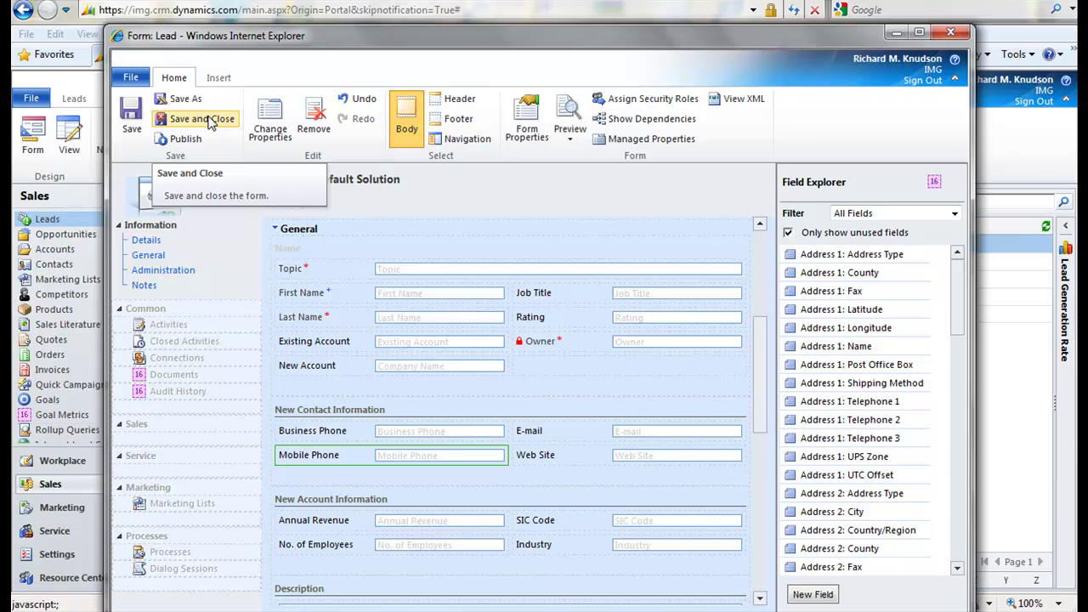
# - Save and close the Lead form, and publish the Lead entity
pyautogui.click(212, 123)
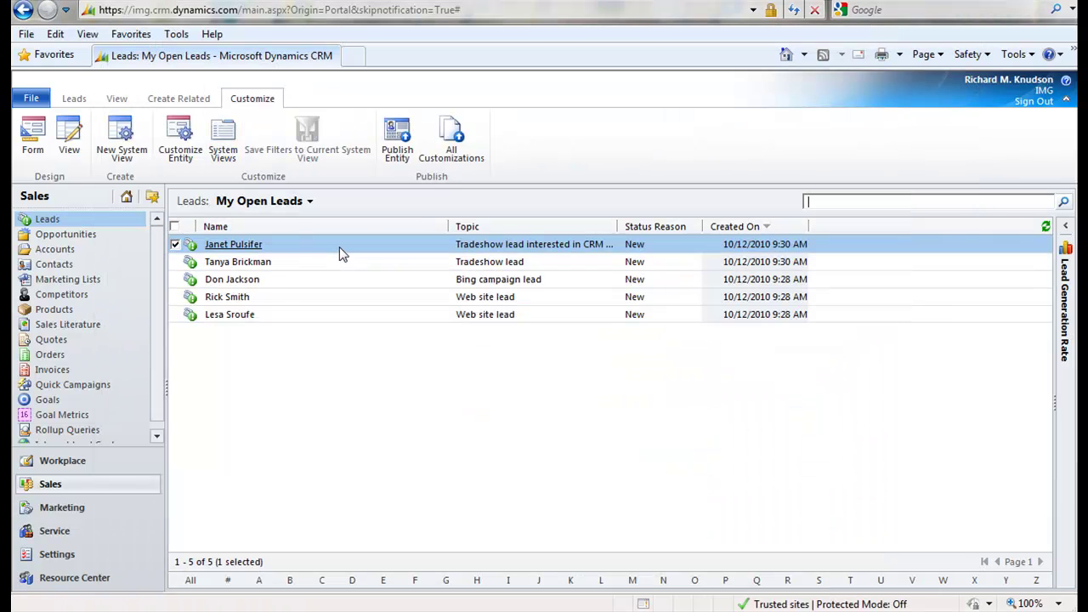
pyautogui.click(386, 160)
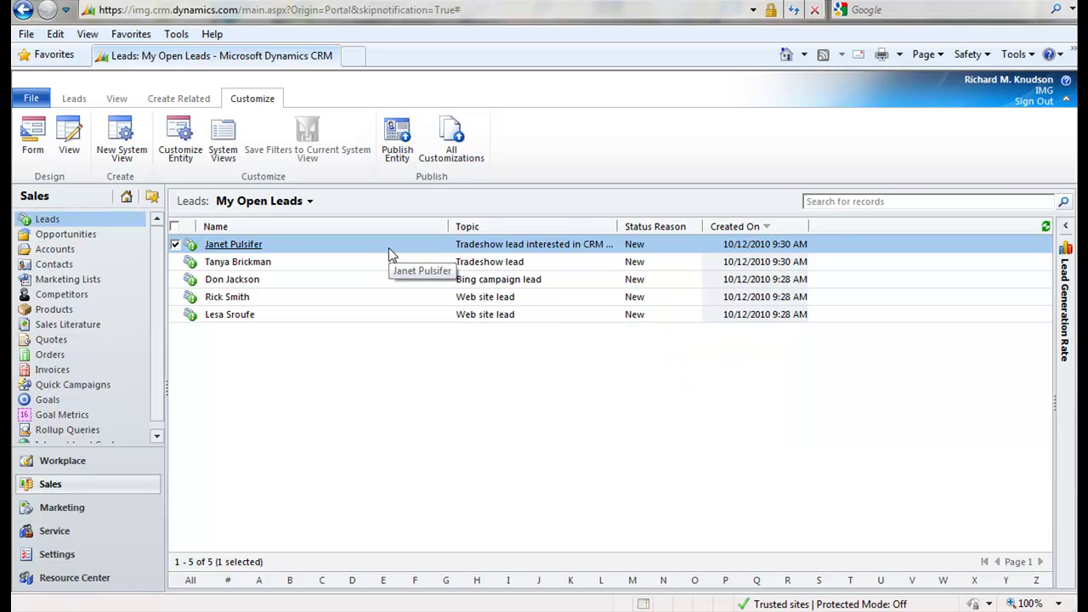
# - Open the first lead in My Open Leads, replace its Business Phone with a three-digit entry and dismiss the alert
pyautogui.doubleClick(389, 247)
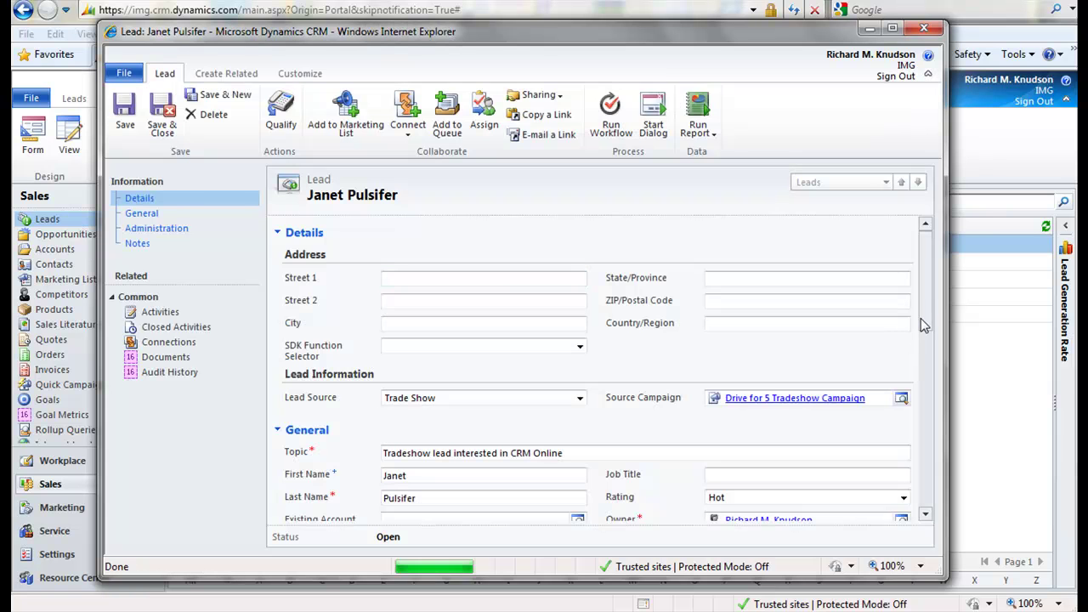
pyautogui.moveTo(923, 318); pyautogui.dragTo(936, 411)
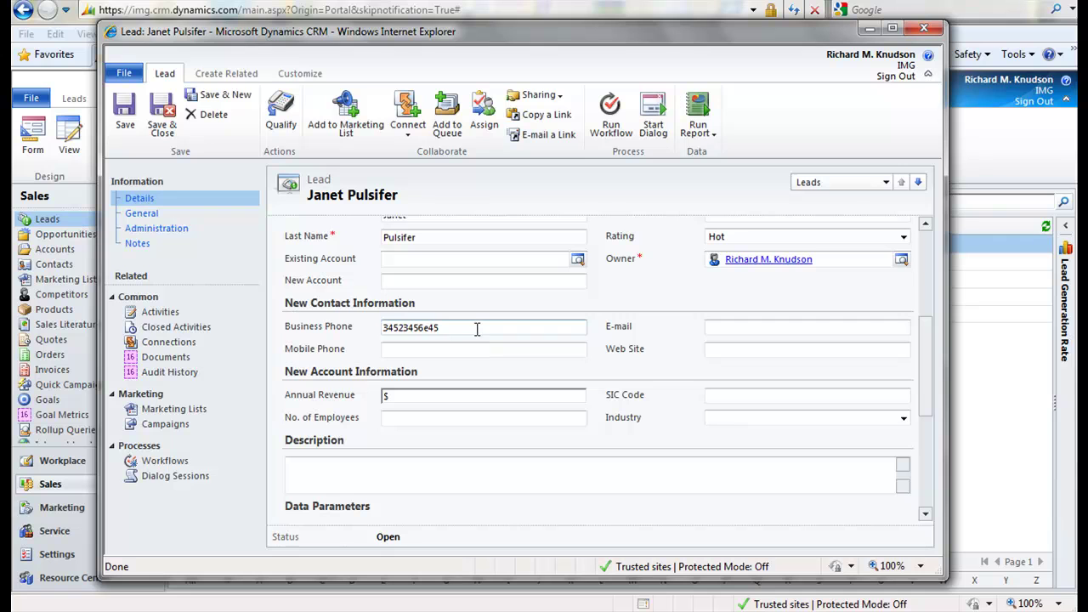
pyautogui.moveTo(473, 328); pyautogui.dragTo(274, 300)
pyautogui.write('123')
pyautogui.press('Tab')
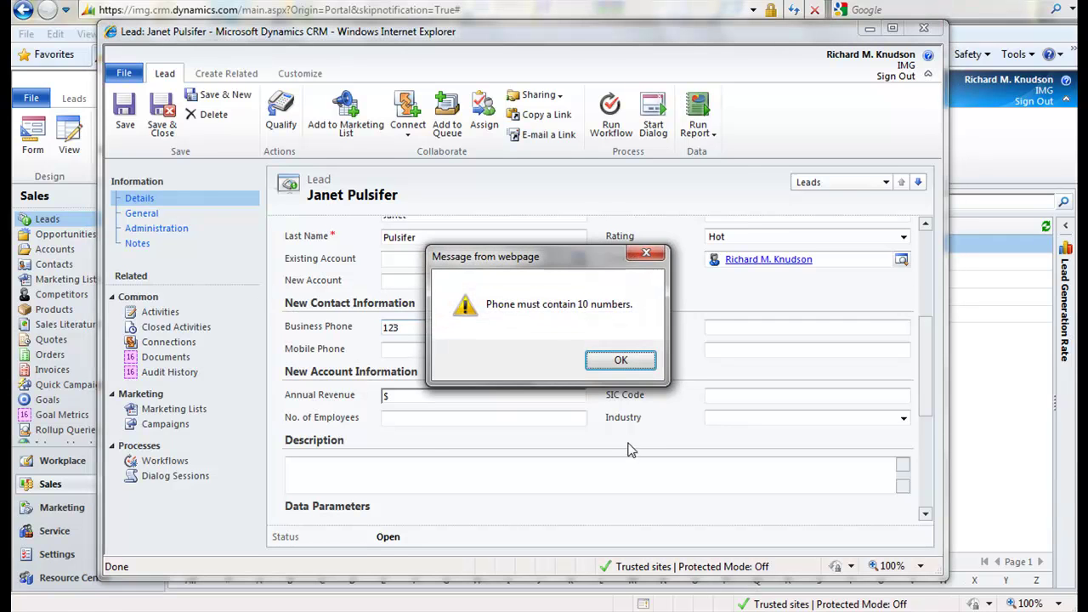
pyautogui.click(621, 361)
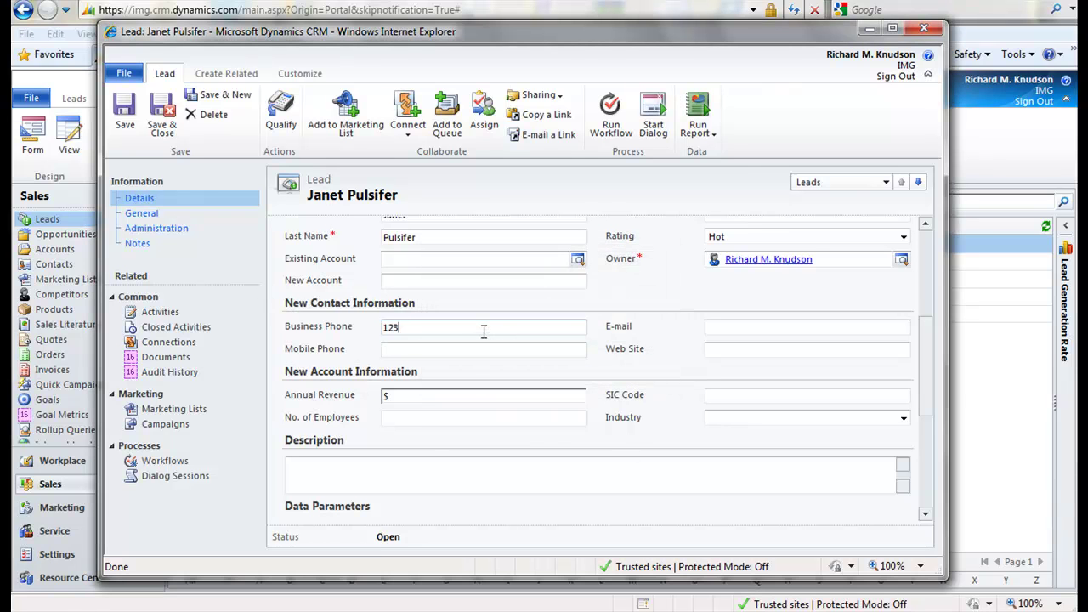
# - Complete the lead's Business Phone to ten digits and save it, reopening the record to check the number's formatting
pyautogui.write('45678')
pyautogui.hotkey('alt', 's')
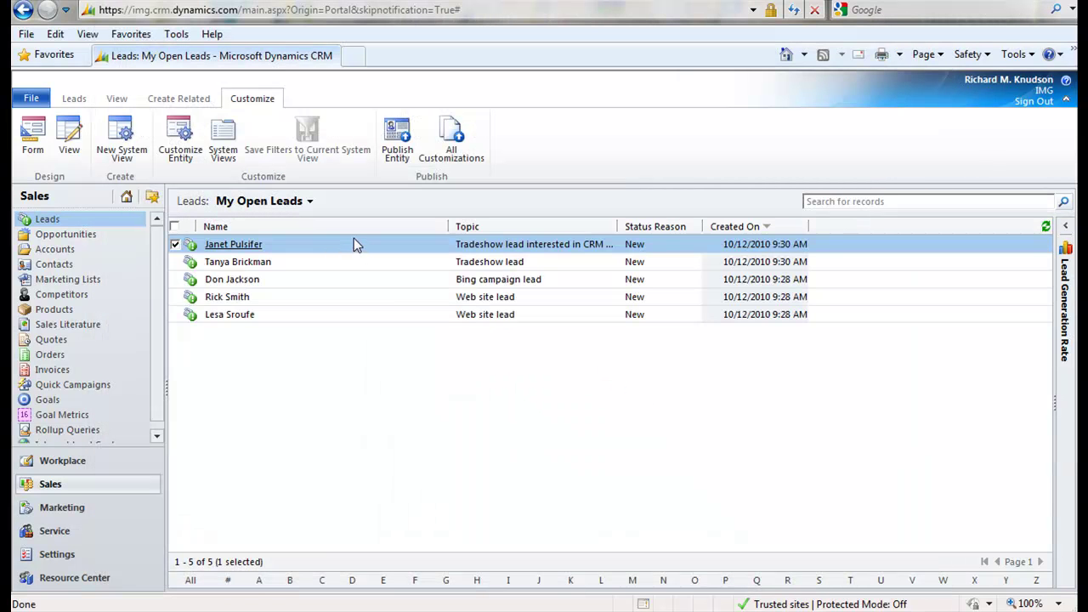
pyautogui.doubleClick(356, 244)
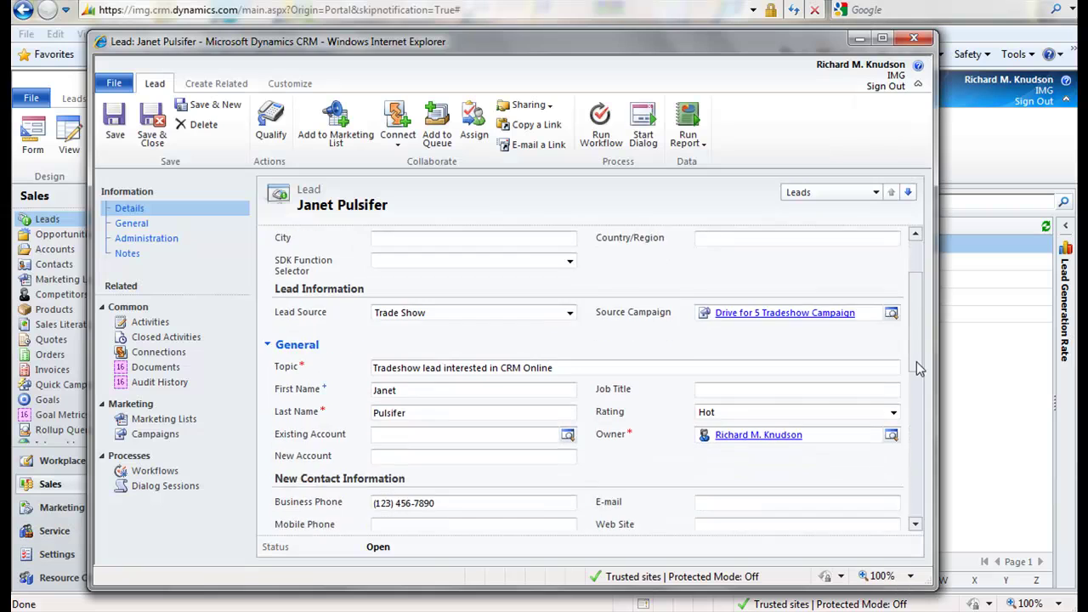
pyautogui.moveTo(916, 362); pyautogui.dragTo(918, 393)
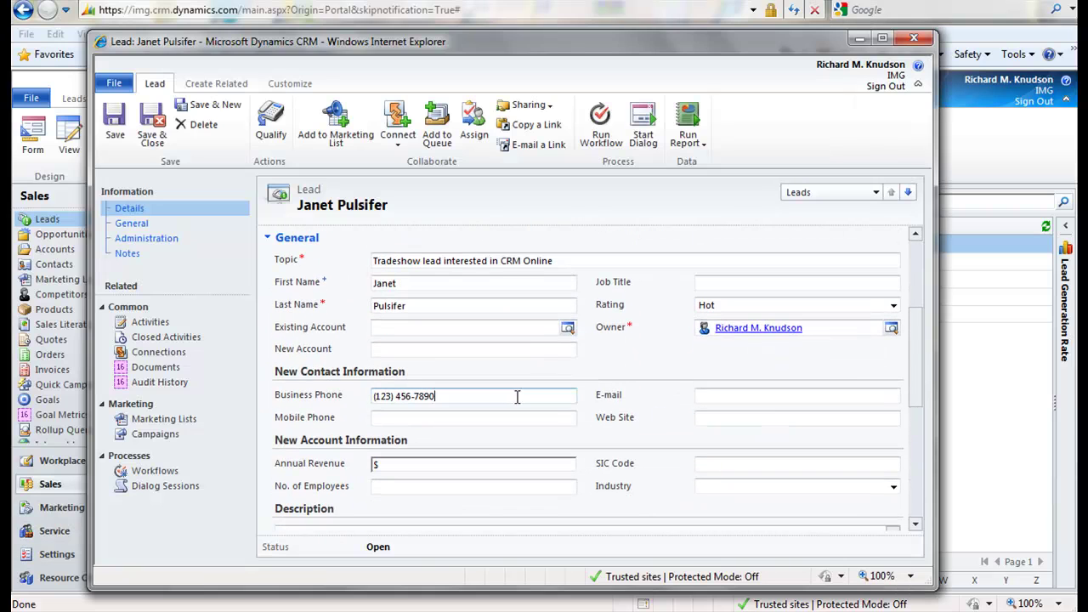
pyautogui.click(915, 39)
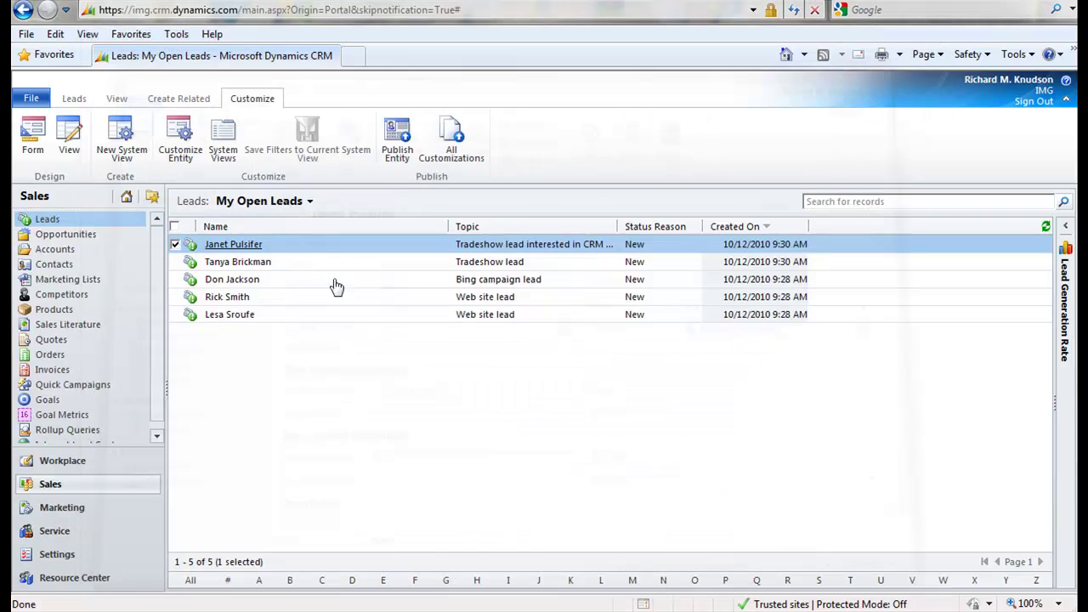
# - Go to Contacts and open the Contact entity's form for customization
pyautogui.click(66, 269)
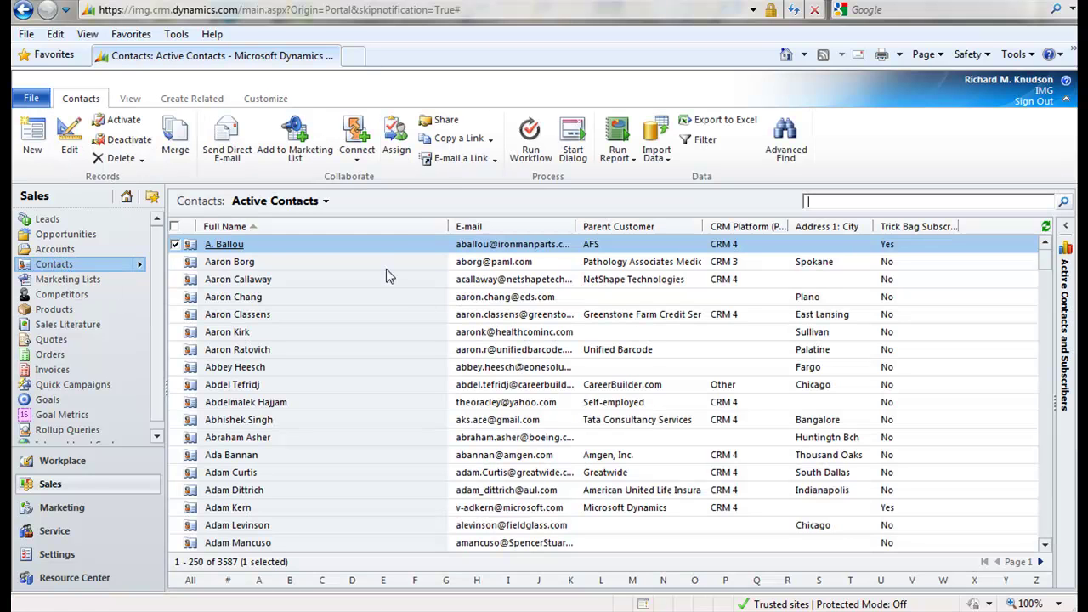
pyautogui.click(267, 100)
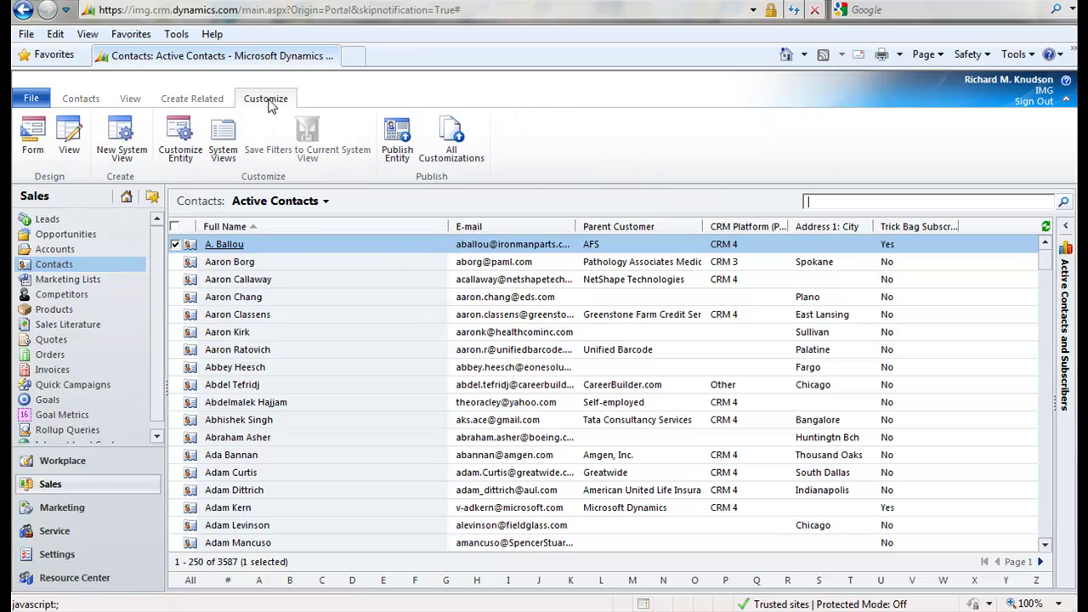
pyautogui.click(38, 135)
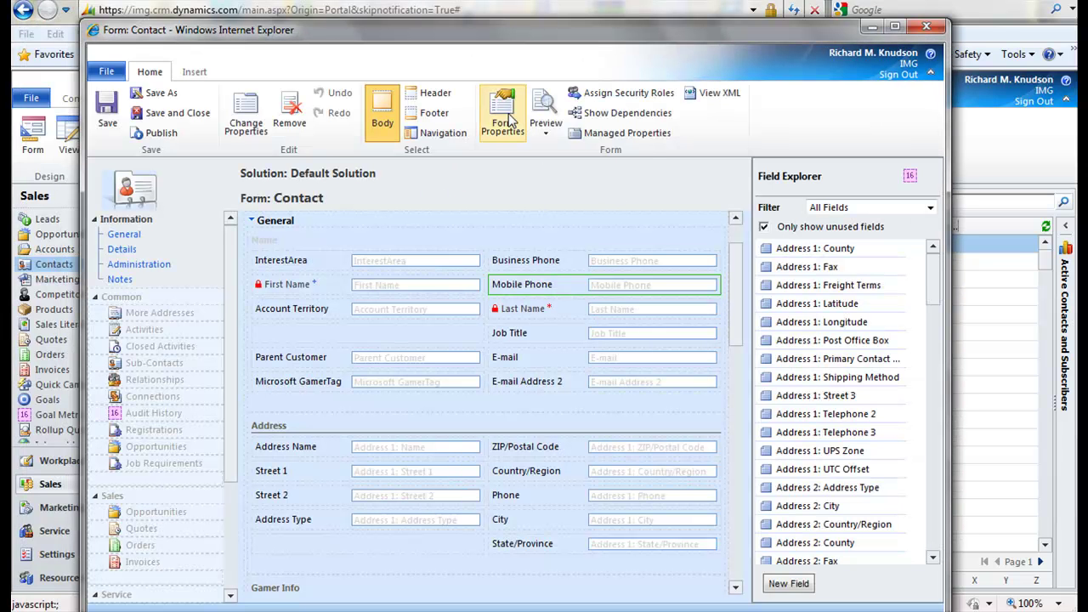
# - Add the new_Common_Functions web resource to the Contact form's libraries
pyautogui.click(506, 119)
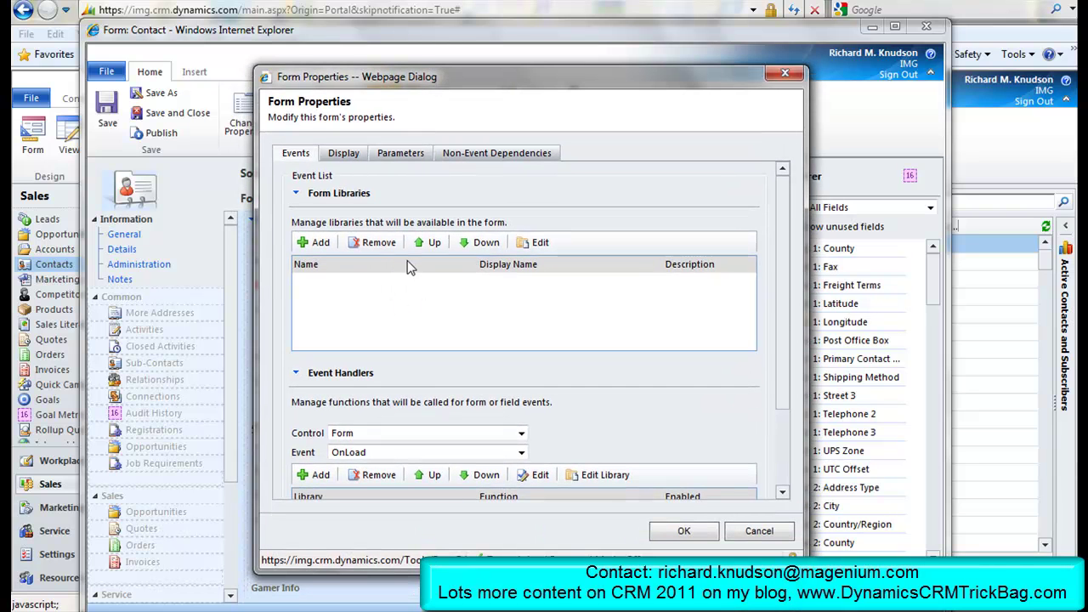
pyautogui.click(320, 244)
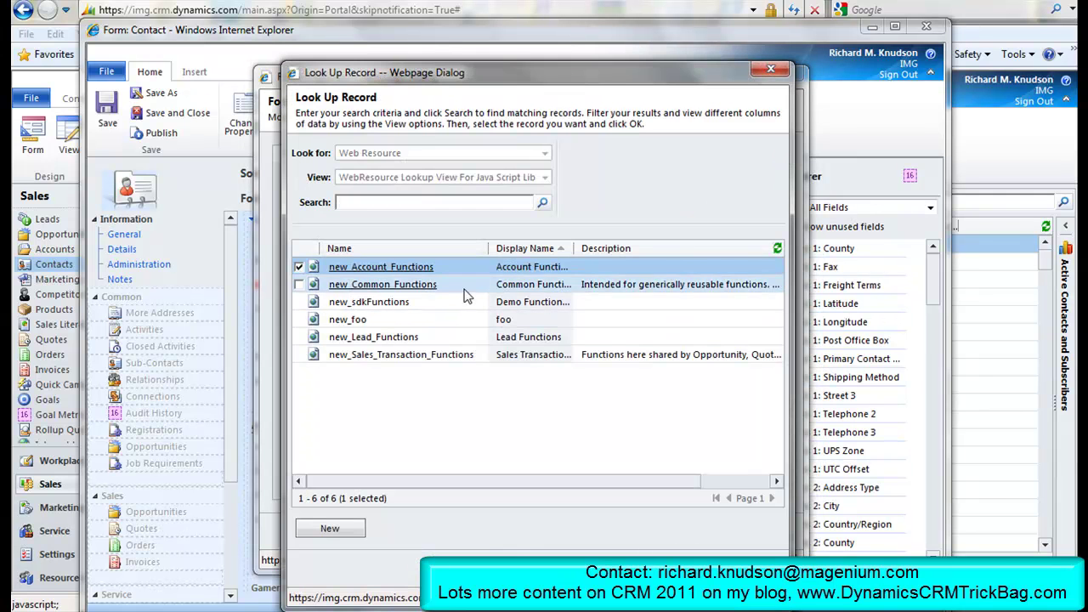
pyautogui.doubleClick(468, 292)
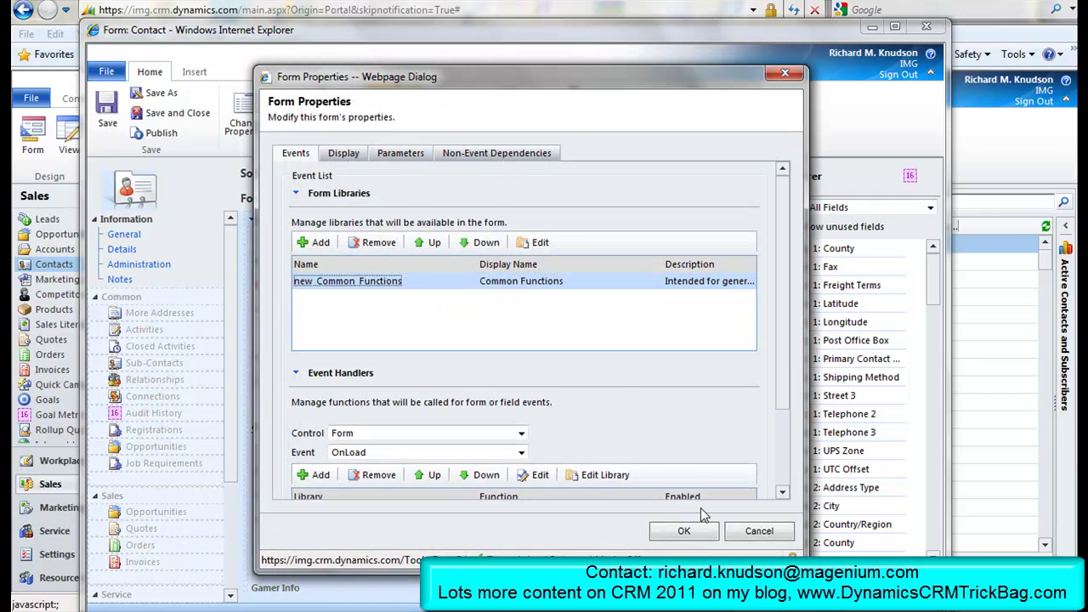
# - Add an OnChange event handler to the Contact form's Business Phone field, calling the FormatPhoneNumber function from the new_Common_Functions library
pyautogui.scroll(-3, 788, 388)
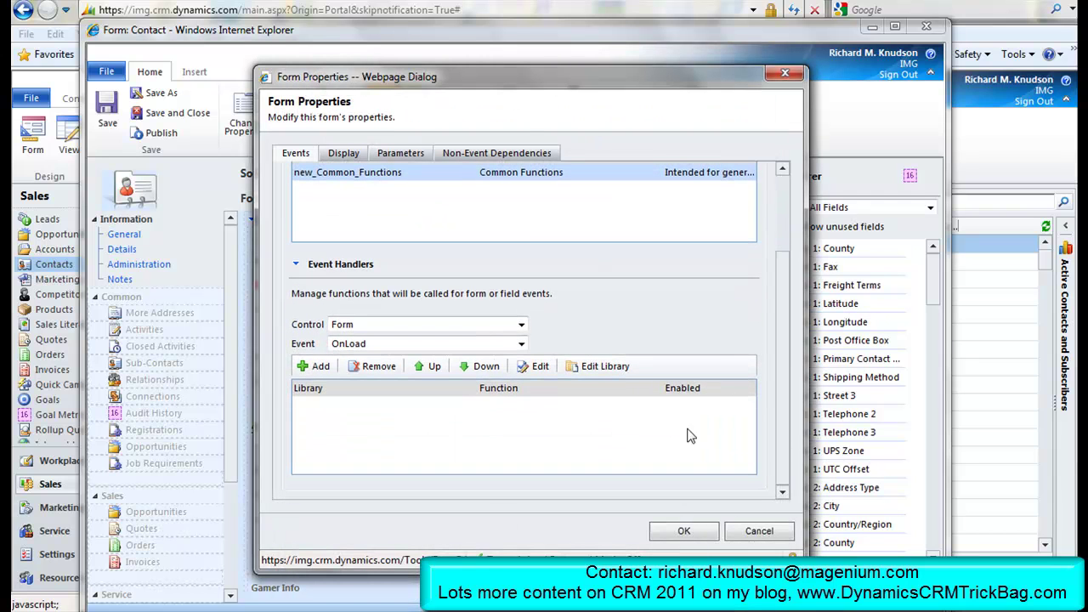
pyautogui.click(521, 324)
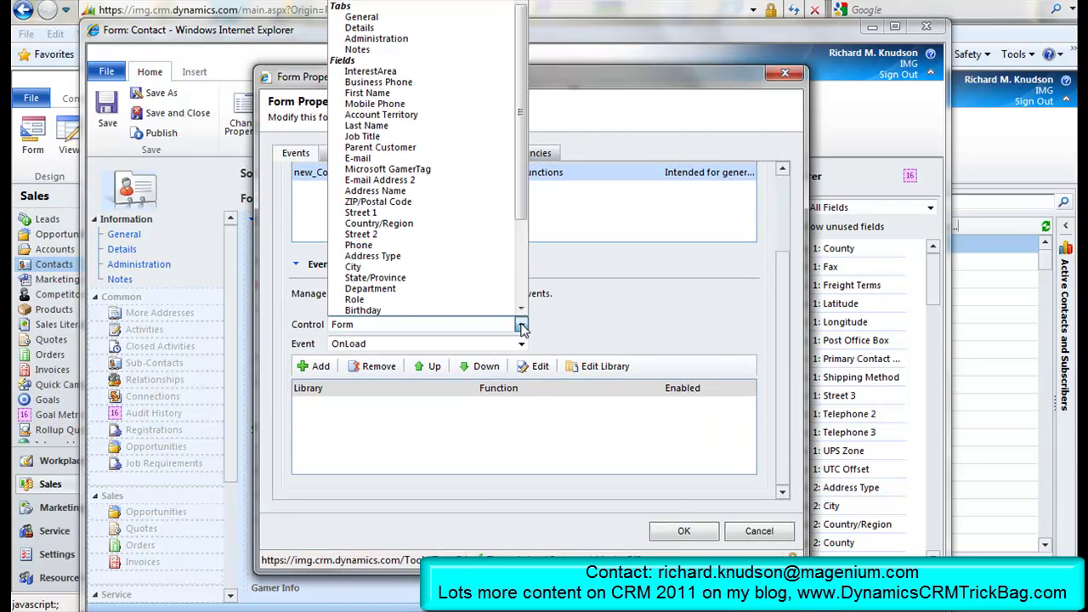
pyautogui.click(371, 85)
pyautogui.click(306, 368)
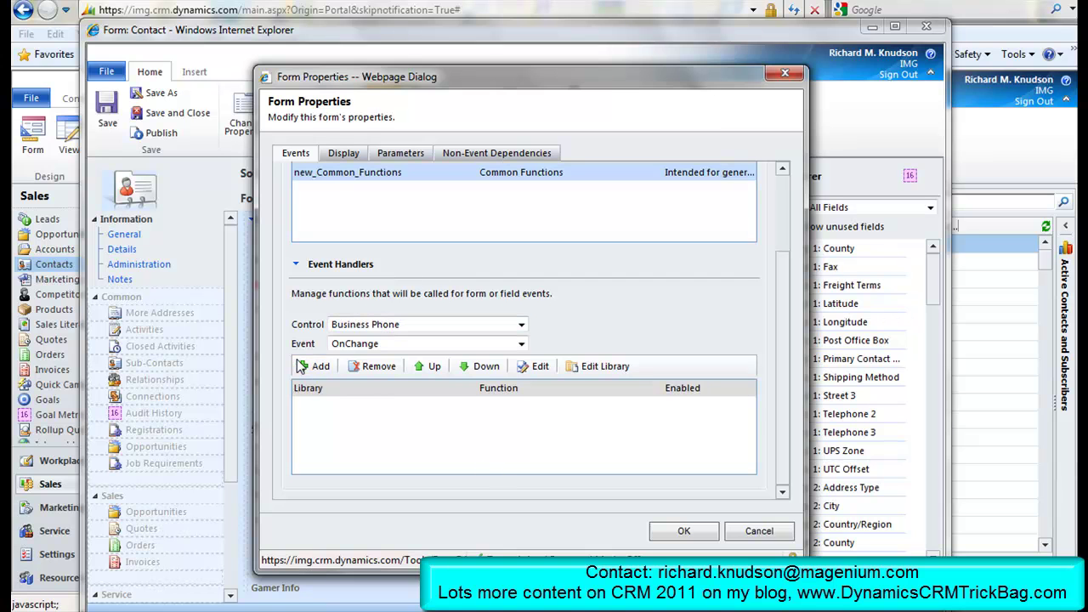
pyautogui.click(430, 280)
pyautogui.write('FormatPh')
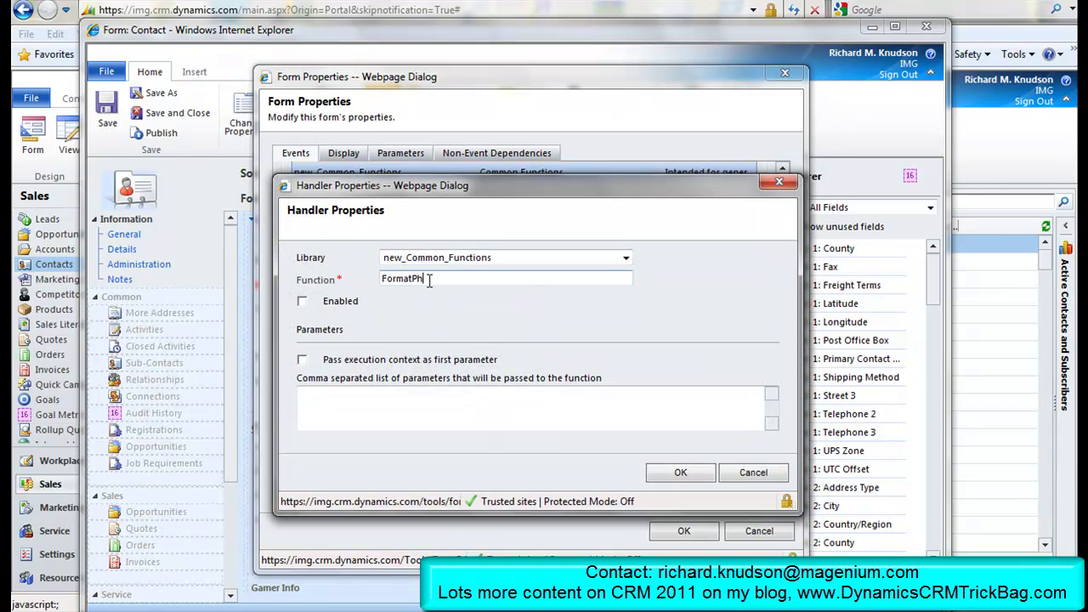
pyautogui.write('o neNumber')
# - Enable the handler, pass the execution context as its first parameter, and accept the handler and form properties
pyautogui.click(303, 302)
pyautogui.click(428, 279)
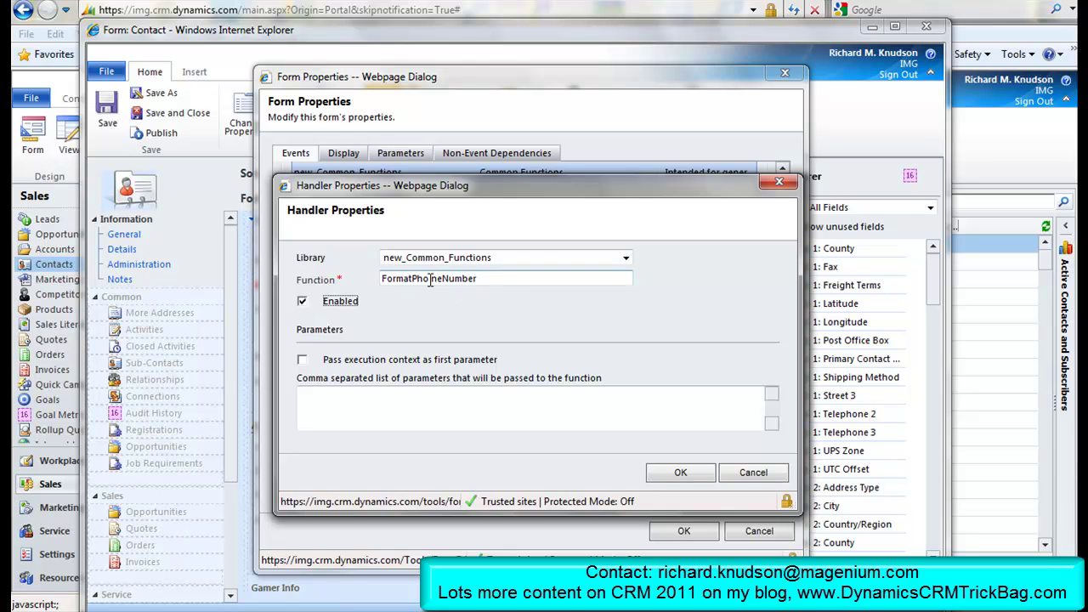
pyautogui.click(303, 361)
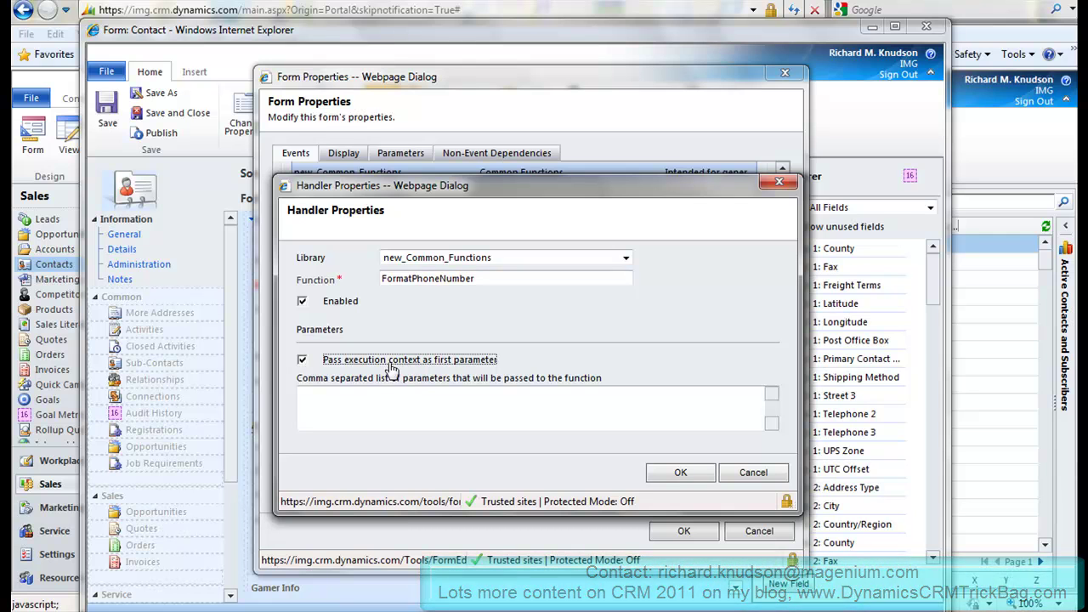
pyautogui.click(681, 472)
pyautogui.click(685, 529)
# - Preview the Contact update form, test Business Phone with a three-digit entry, dismiss the alert and close the preview
pyautogui.click(545, 111)
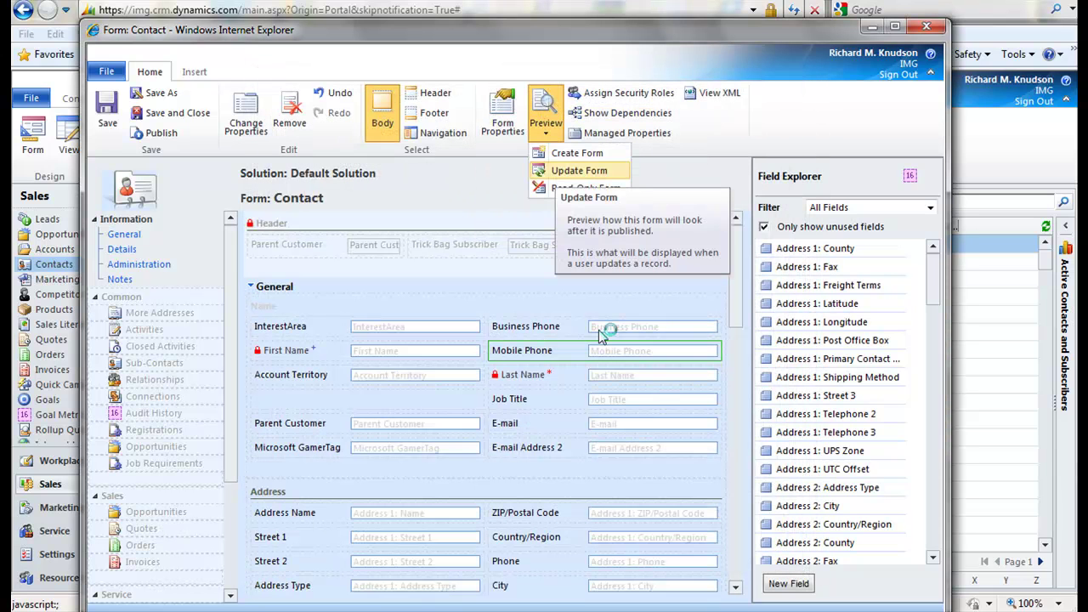
pyautogui.click(579, 170)
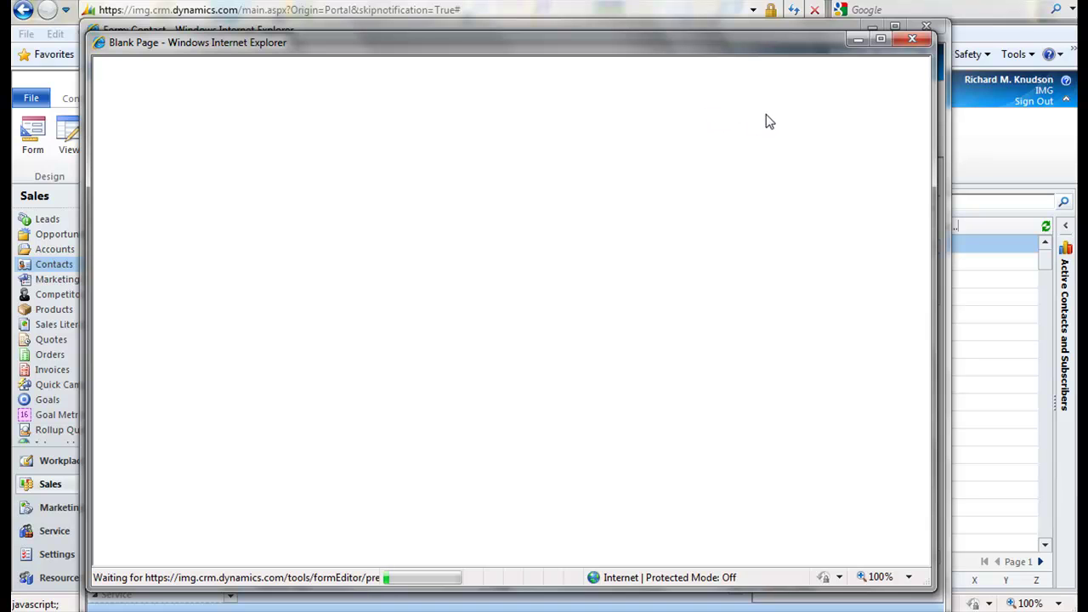
pyautogui.click(646, 201)
pyautogui.write('123')
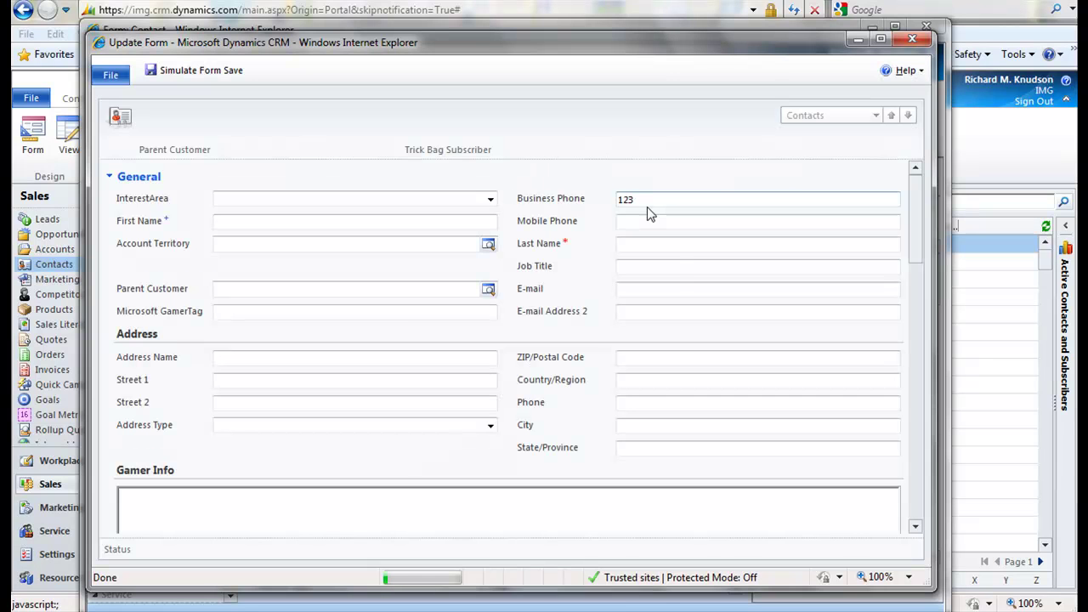
pyautogui.press('Tab')
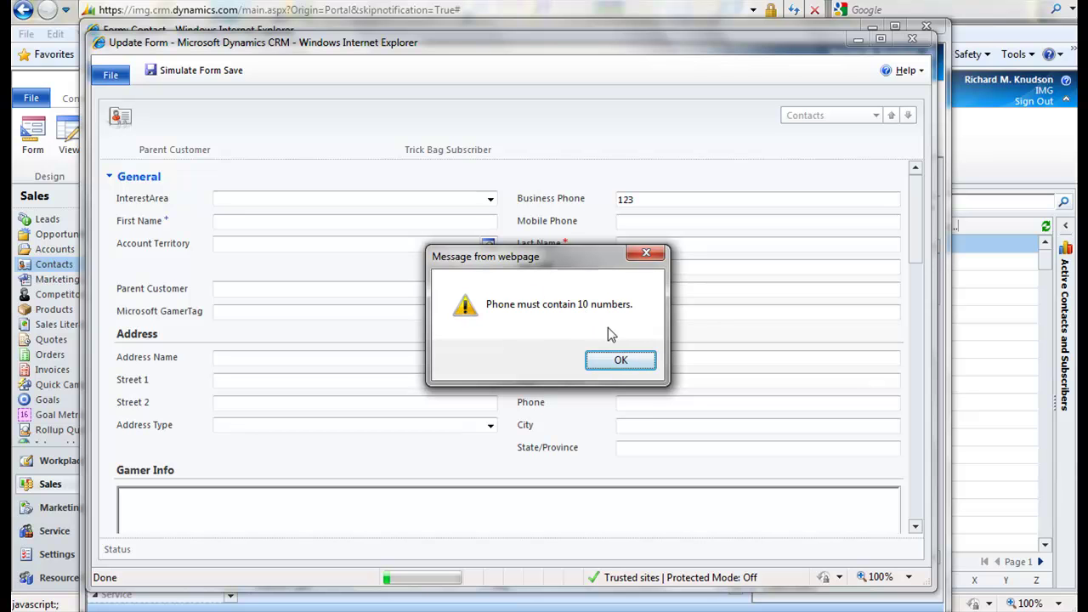
pyautogui.click(644, 363)
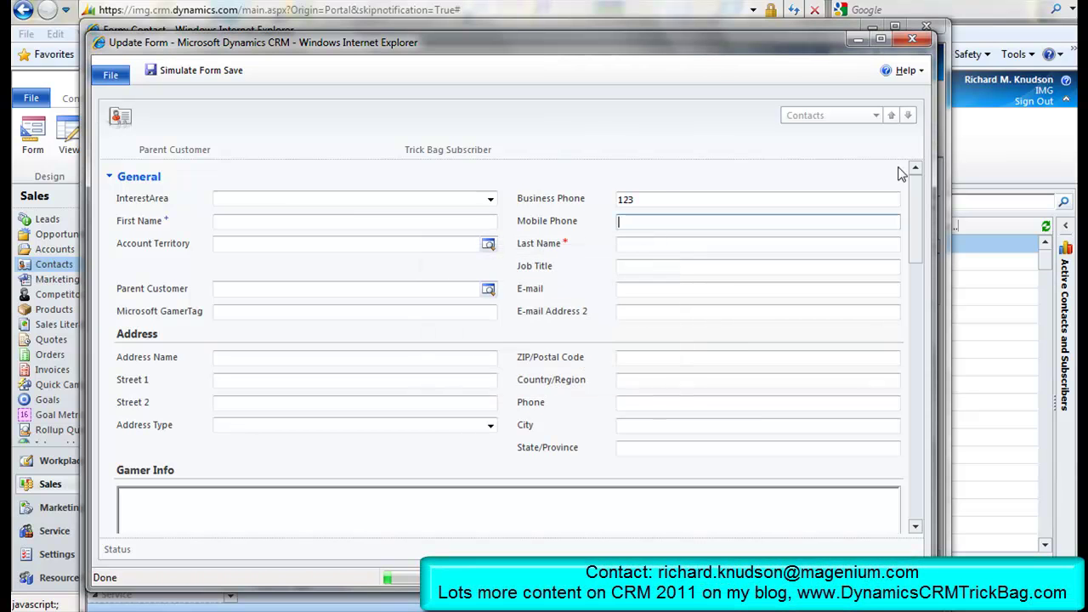
pyautogui.click(915, 40)
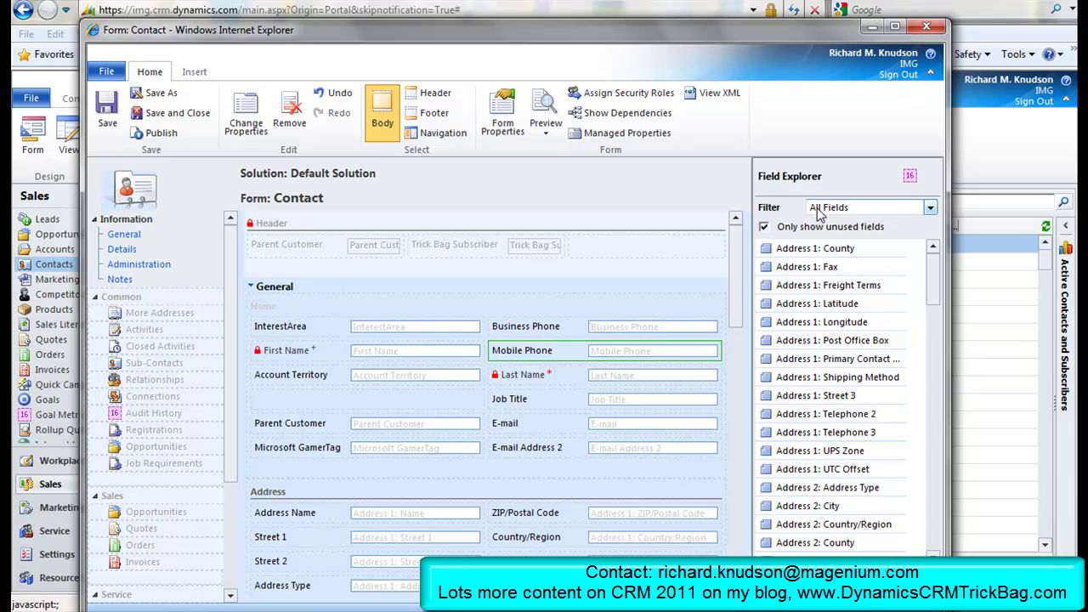
# - Select the Business Phone field in the General section of the Contact form
pyautogui.click(614, 333)
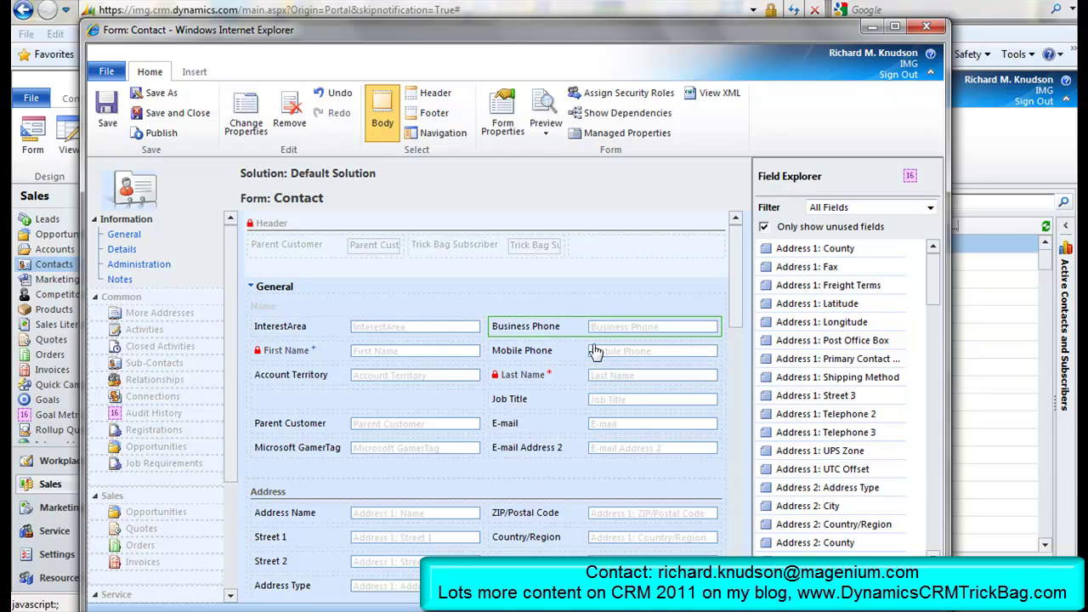